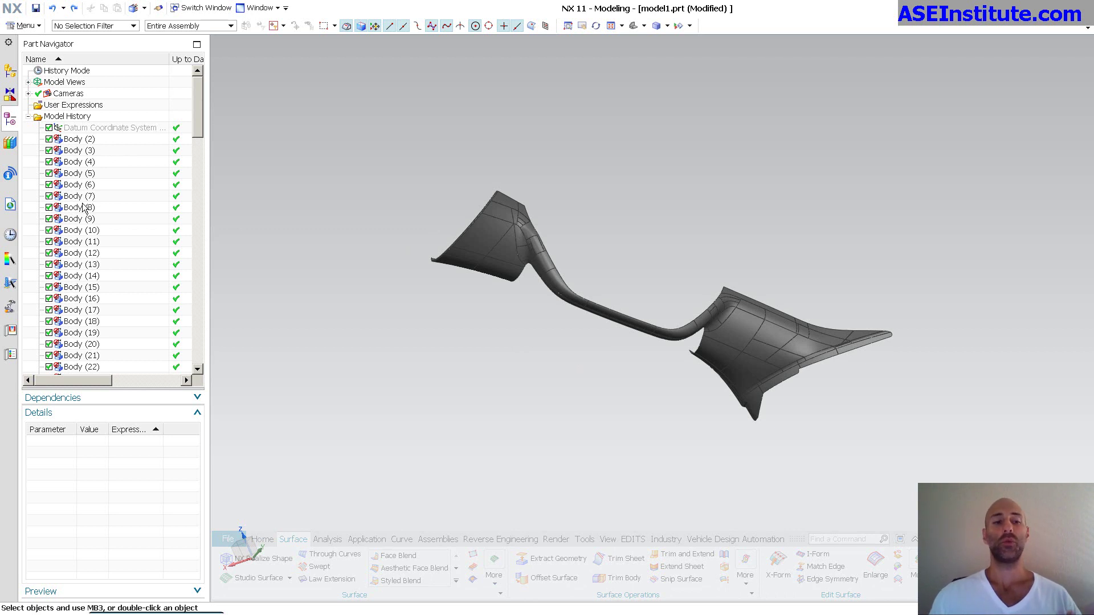
# Turn off Timestamp Order in the Part Navigator and expand Sheet Body 'Body (10)'
pyautogui.click(97, 277)
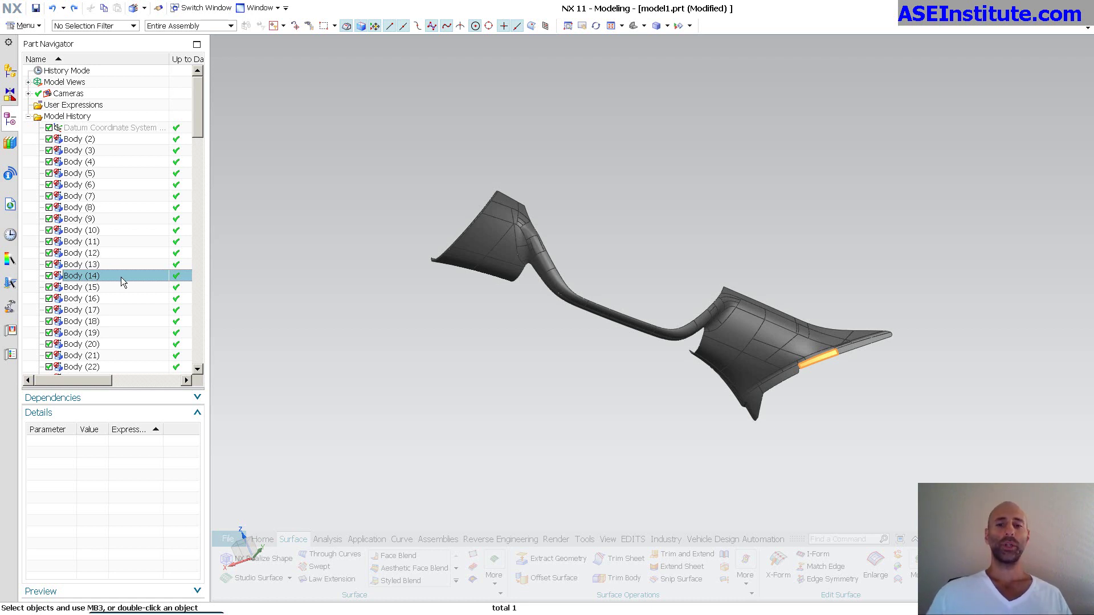
pyautogui.rightClick(26, 300)
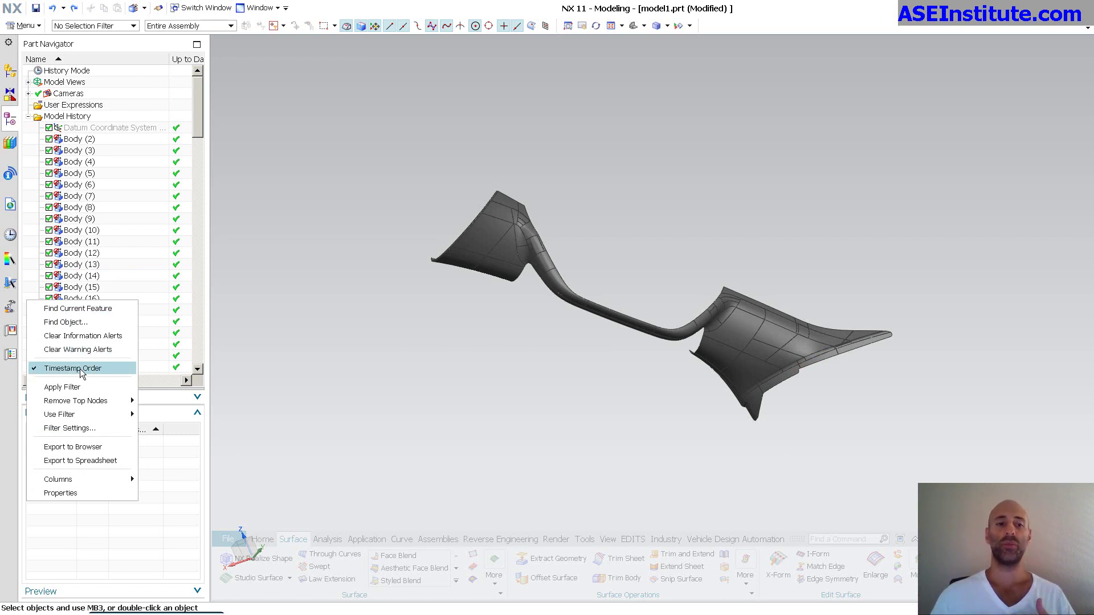
pyautogui.click(81, 368)
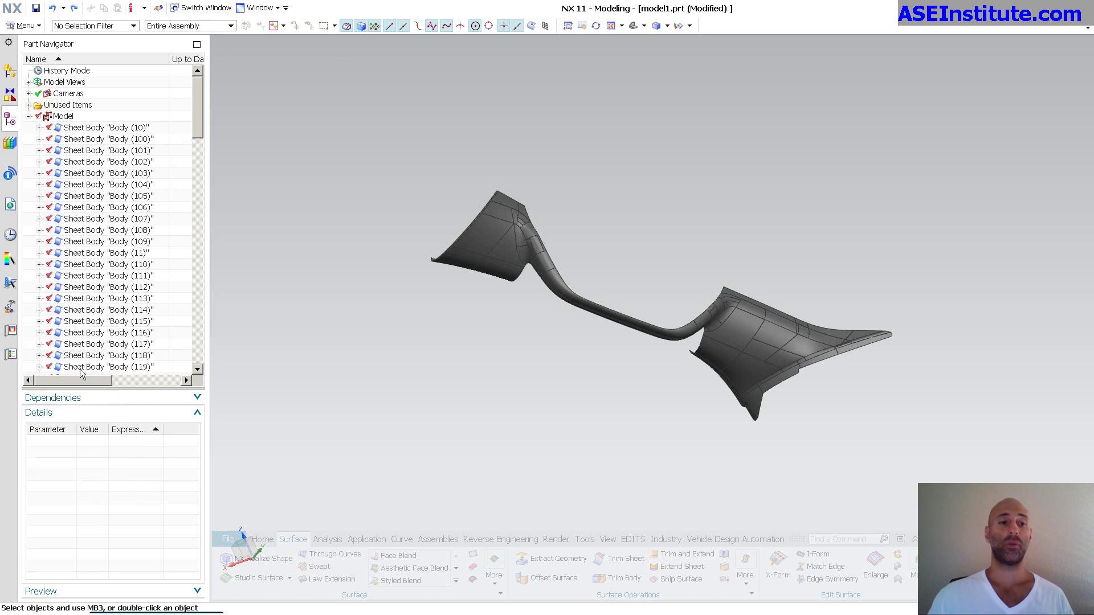
pyautogui.click(39, 128)
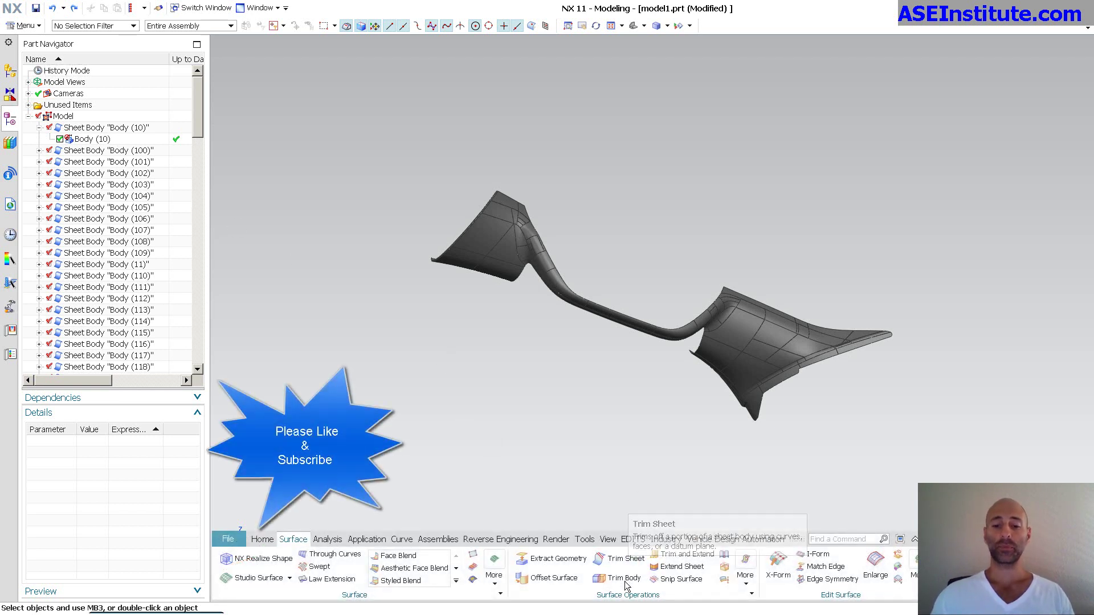
# Sew the left-end panels onto a target sheet, box-selecting the neighbouring sheets as tools
pyautogui.click(727, 560)
pyautogui.click(496, 237)
pyautogui.moveTo(367, 110); pyautogui.dragTo(559, 325)
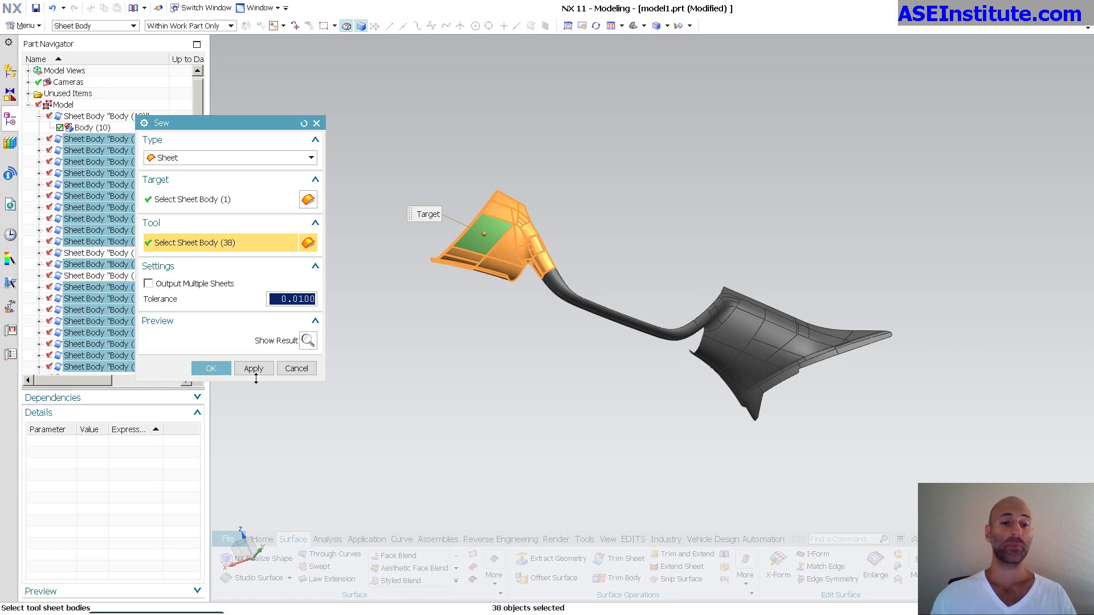
pyautogui.click(210, 369)
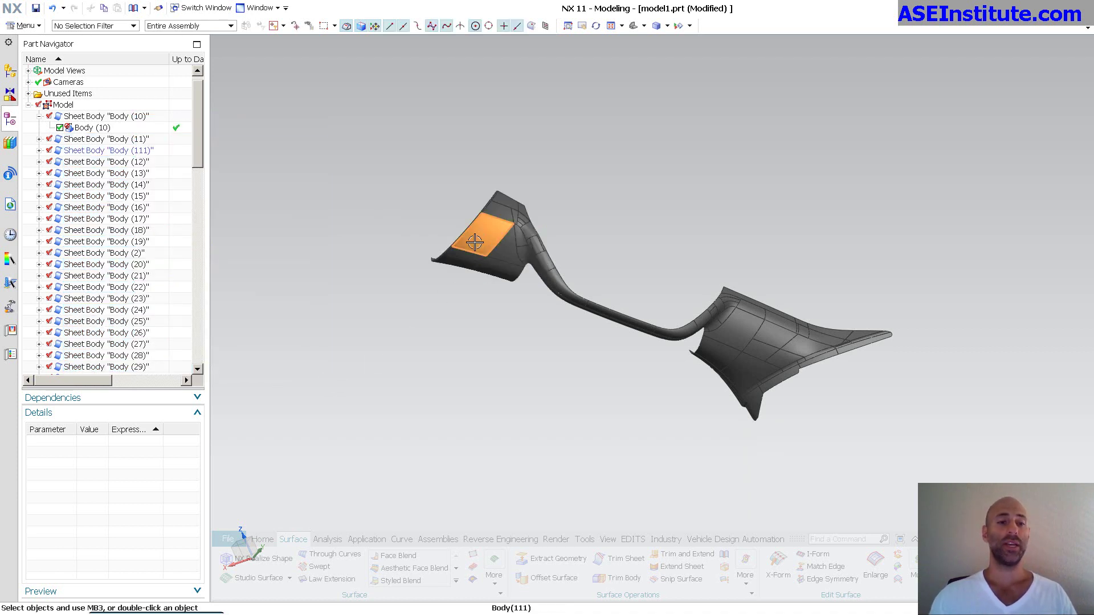
# Inspect Body (111) and the sheets combined by Sew (124) in the Part Navigator
pyautogui.click(82, 151)
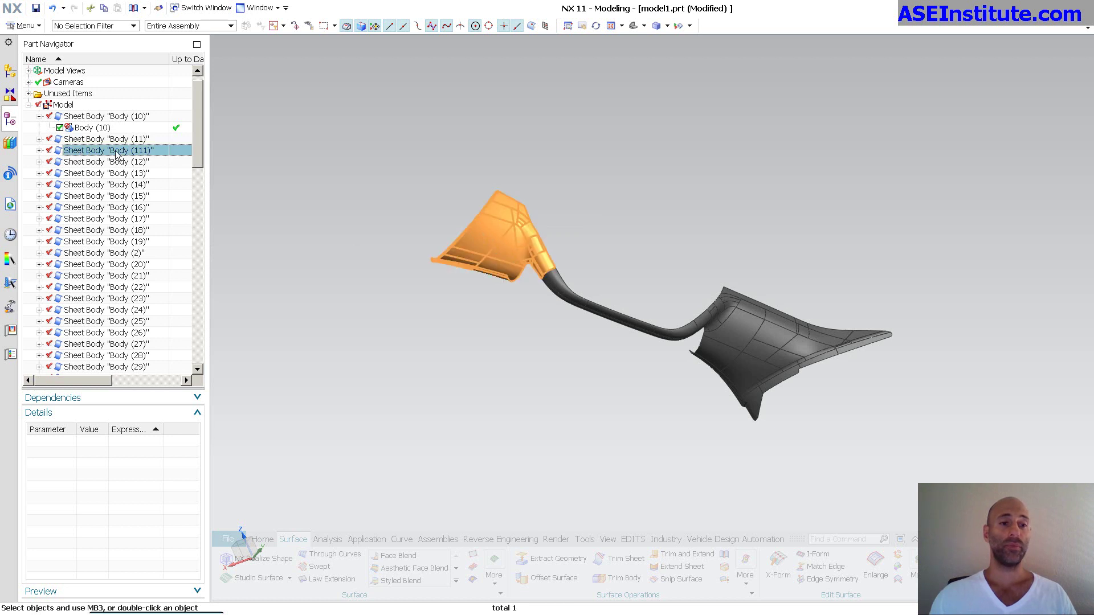
pyautogui.click(39, 151)
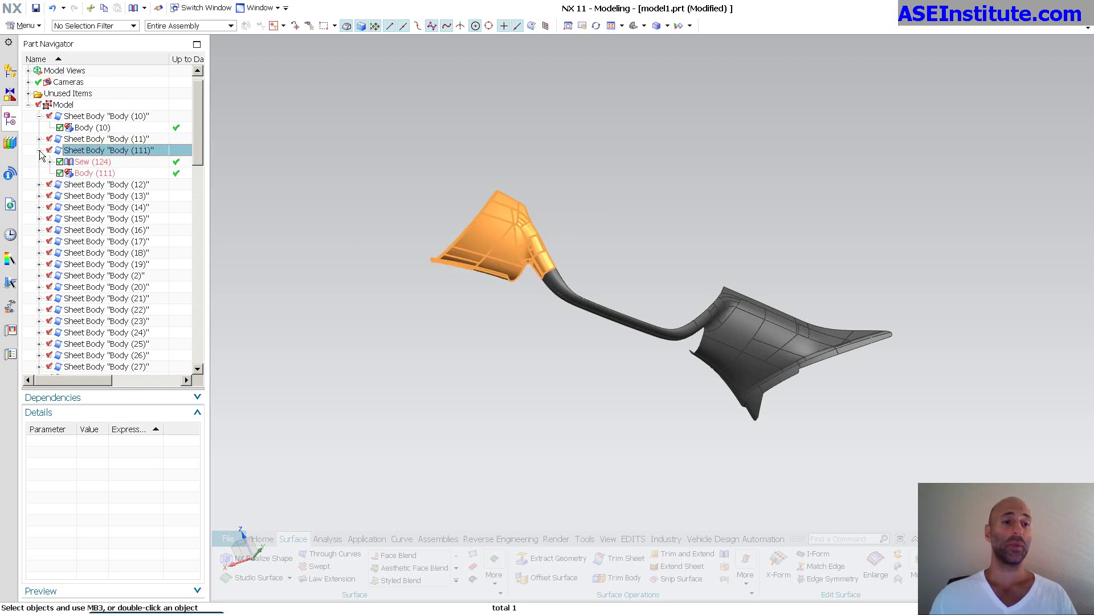
pyautogui.click(93, 162)
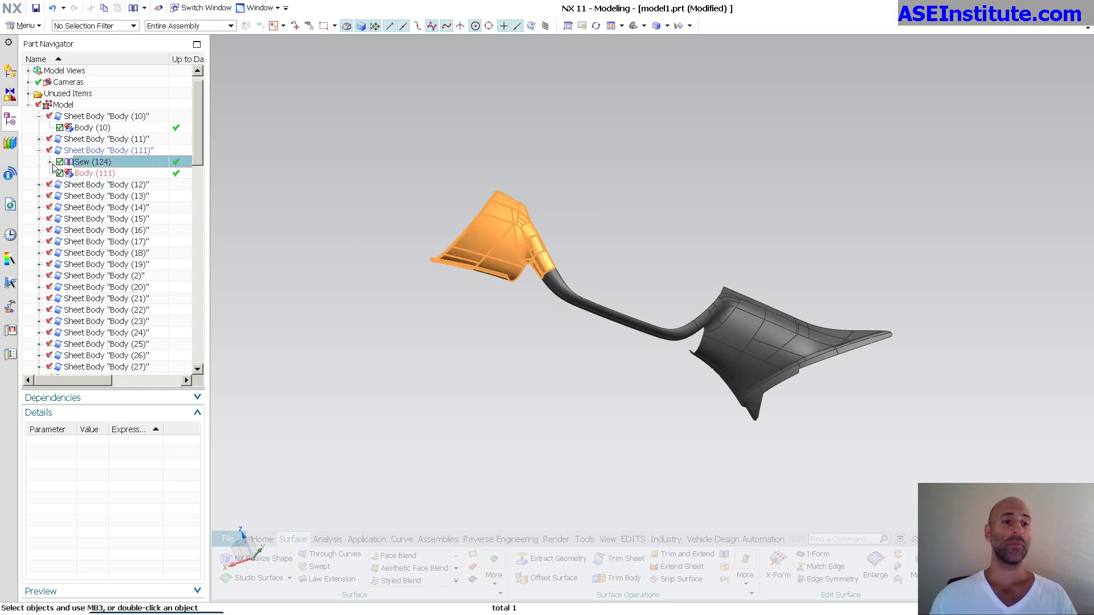
pyautogui.click(91, 178)
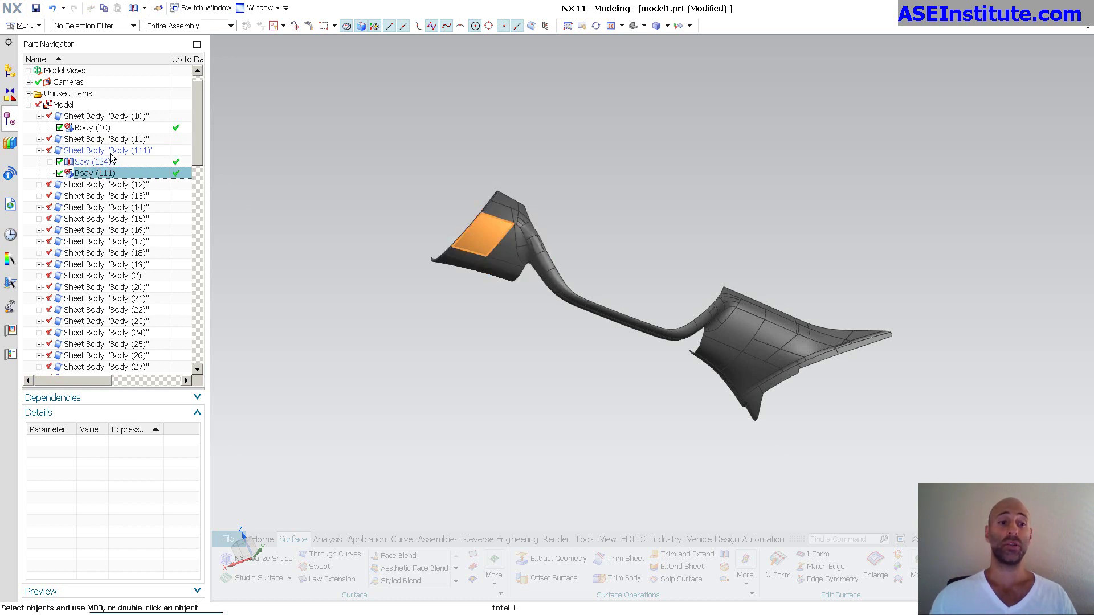
pyautogui.click(88, 164)
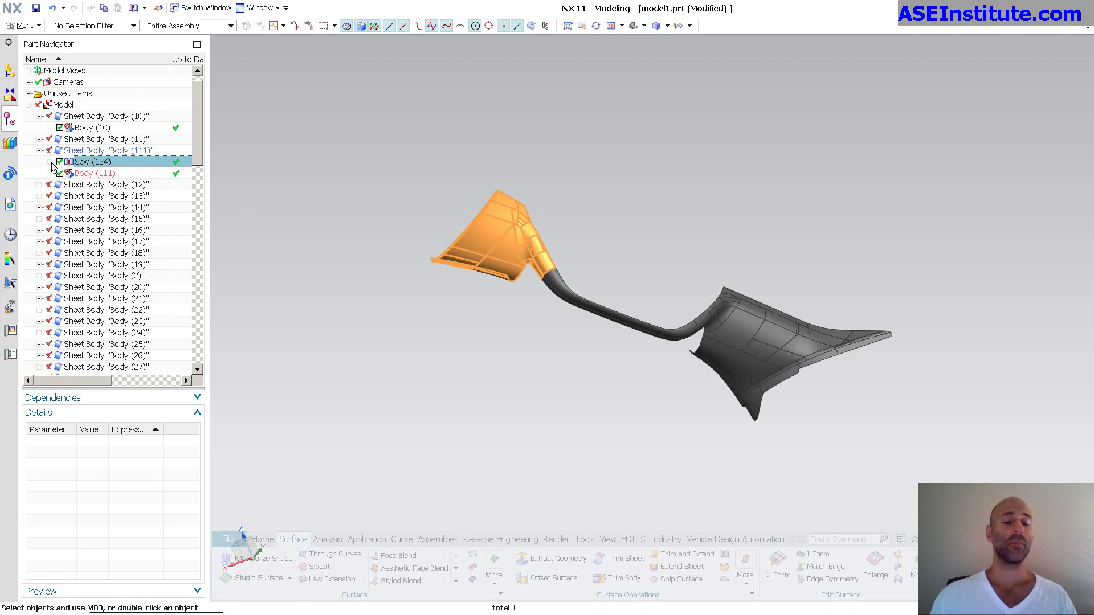
pyautogui.click(51, 163)
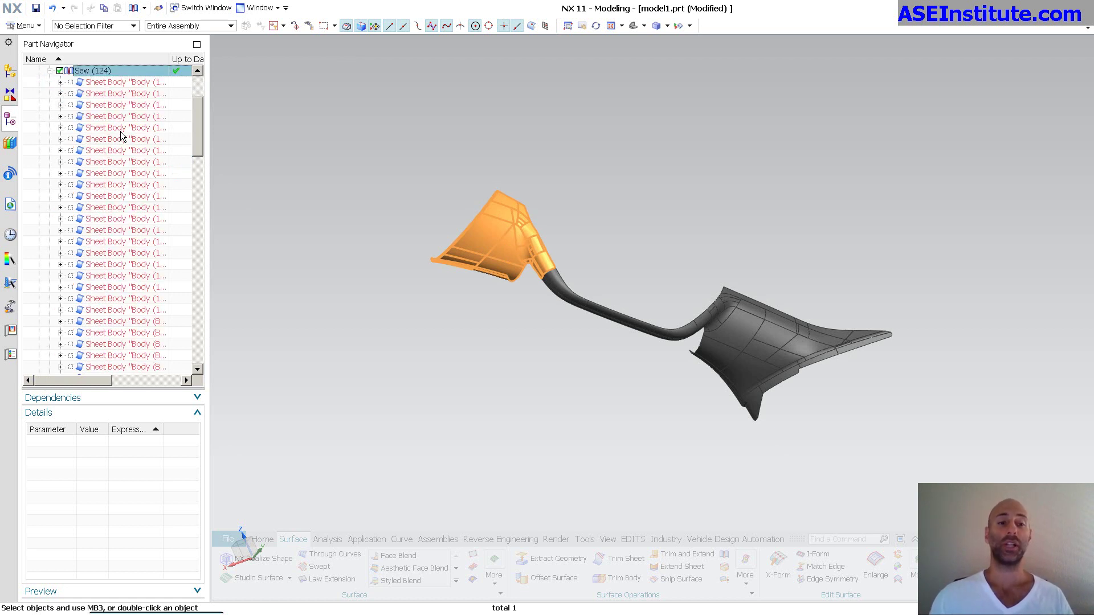
pyautogui.scroll(3, 128, 171)
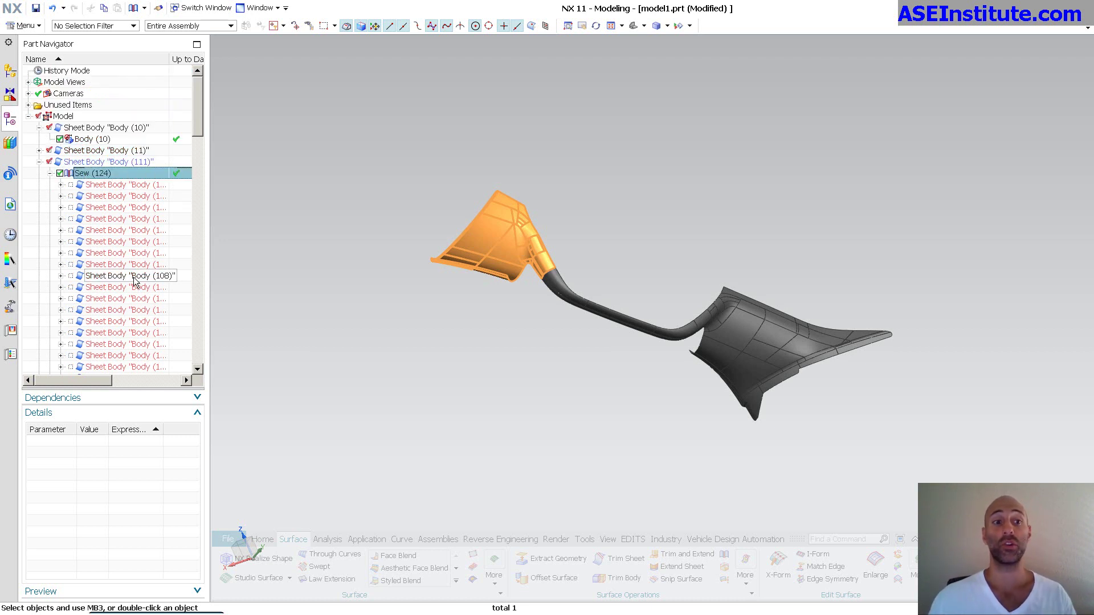
pyautogui.click(50, 174)
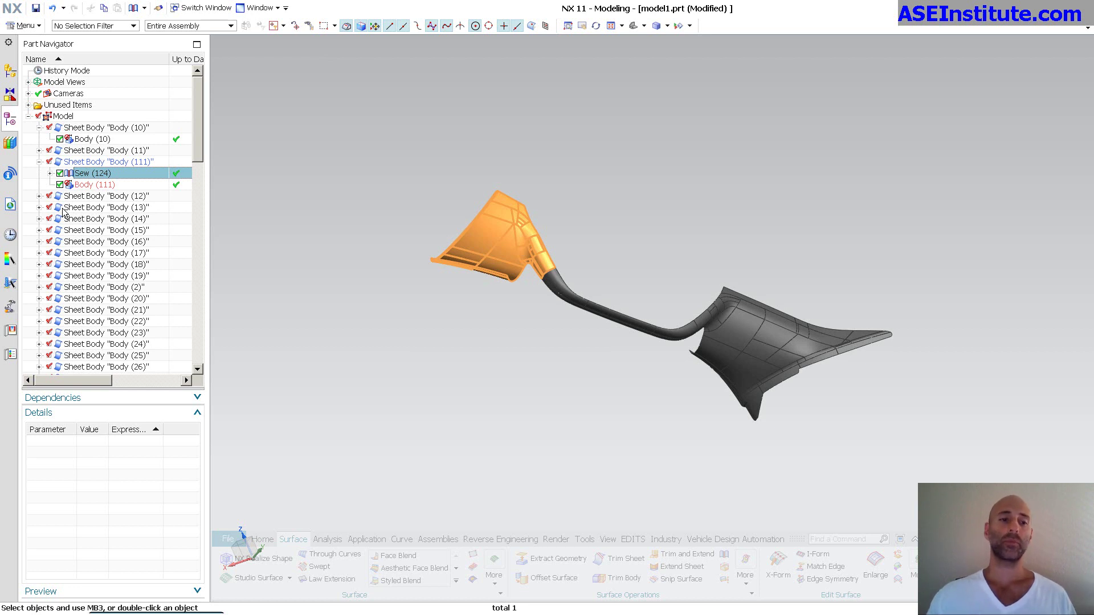
# Edit Sew (124) with rollback to add the tube section as a tool sheet
pyautogui.rightClick(90, 172)
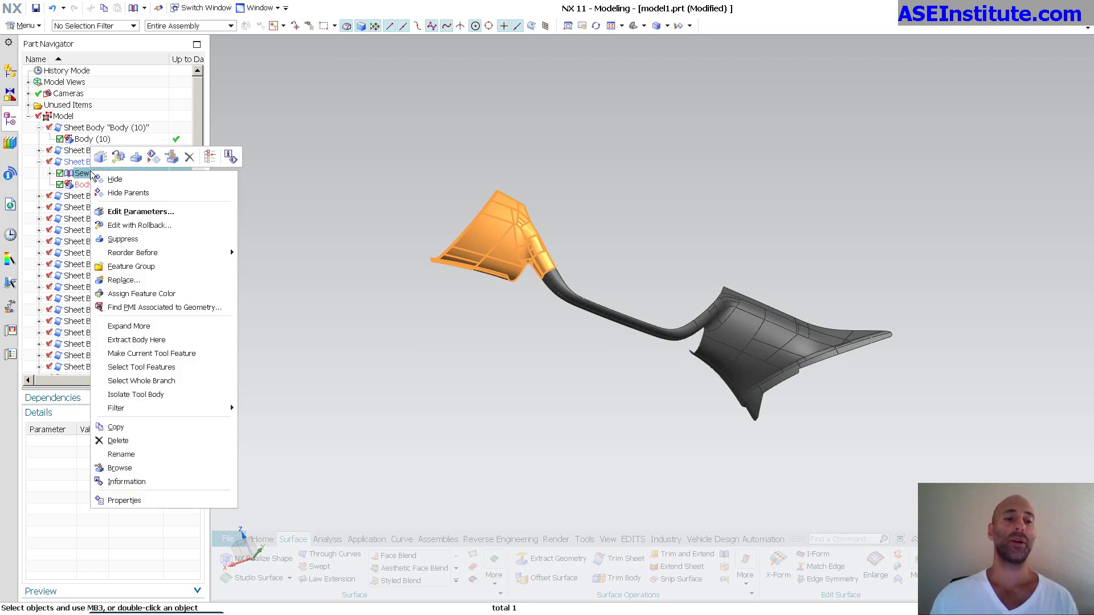
pyautogui.click(145, 225)
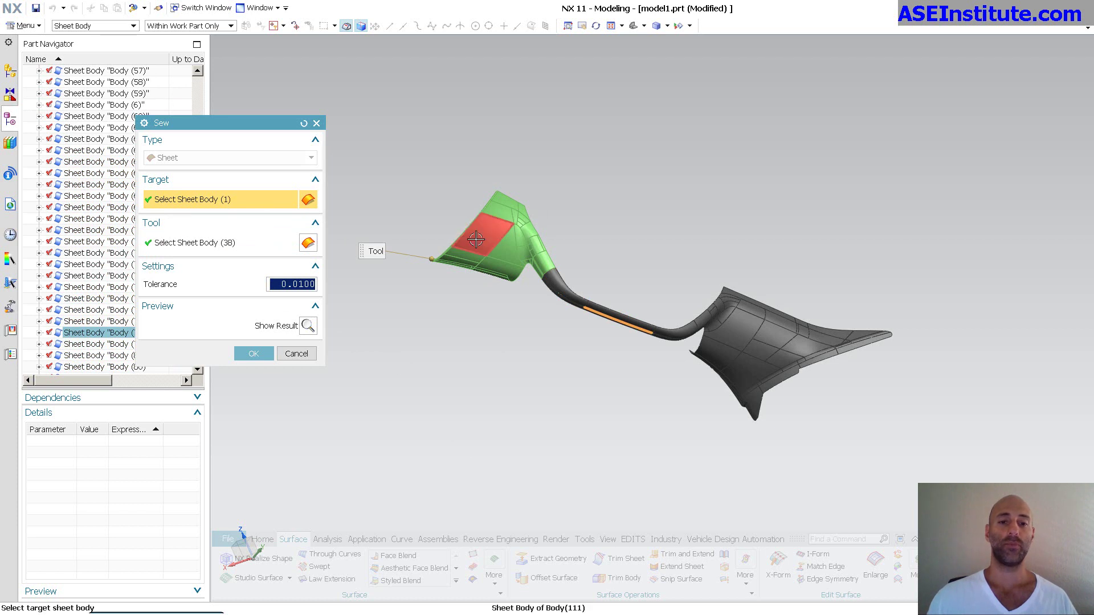
pyautogui.click(209, 242)
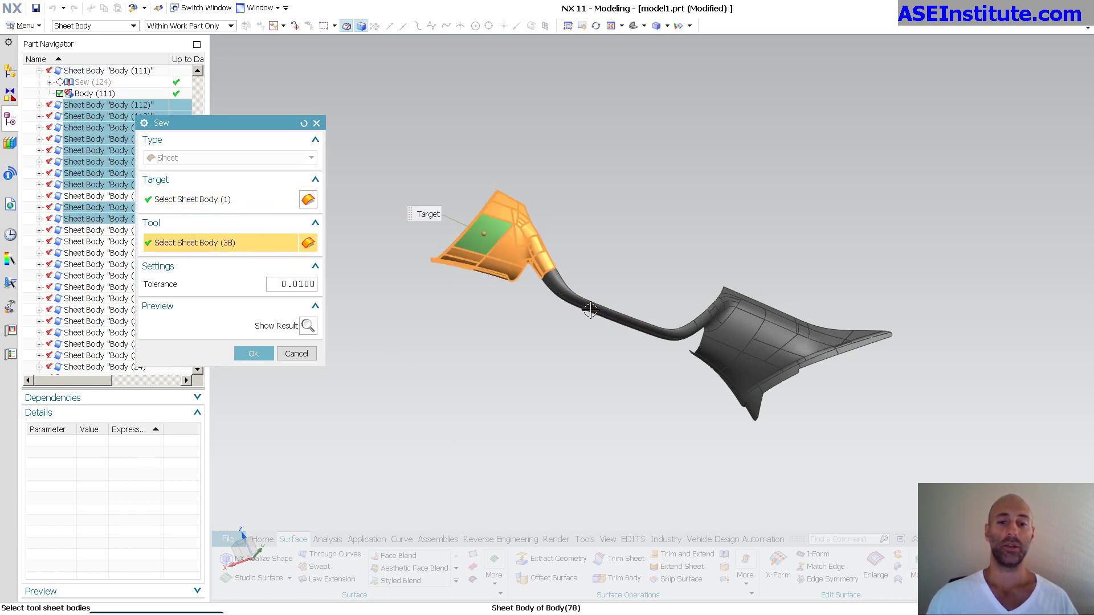
pyautogui.click(592, 313)
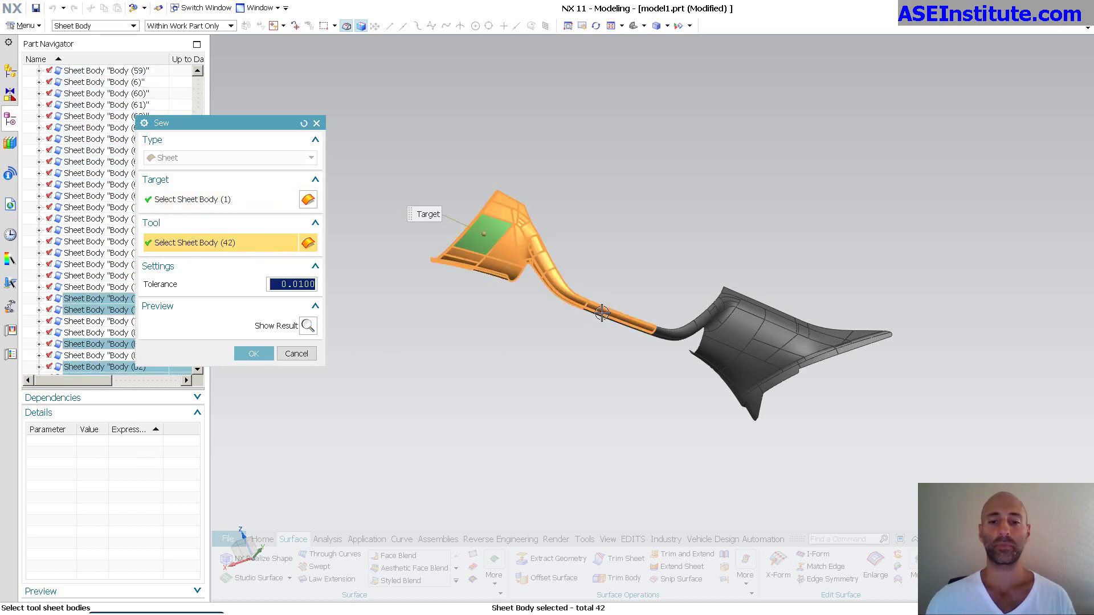
pyautogui.click(255, 354)
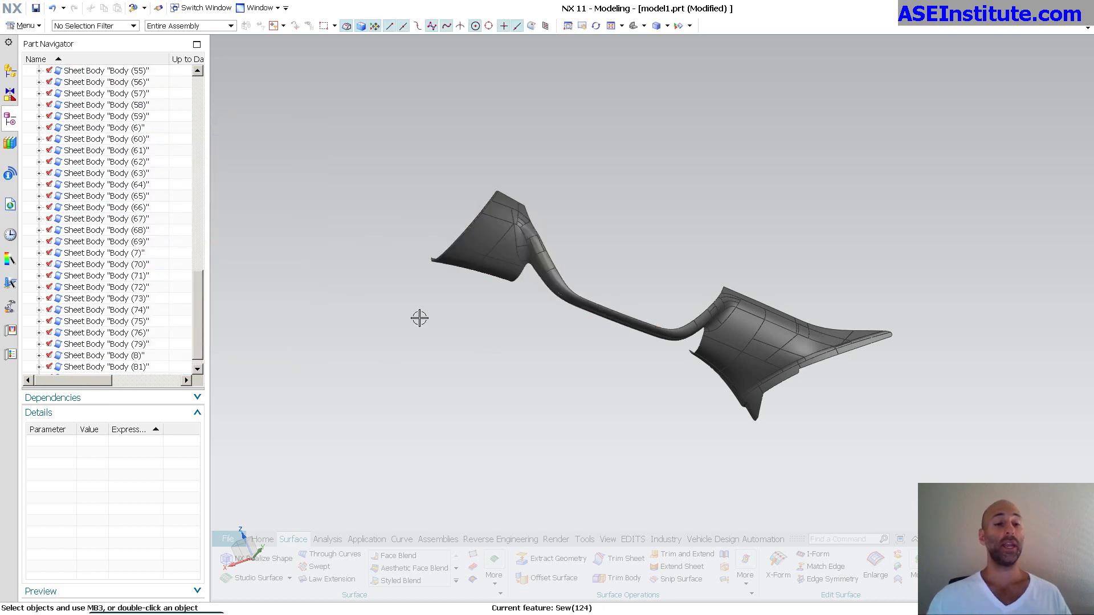
# Re-edit Sew (124) and box-select the whole model so every panel is sewn in
pyautogui.click(500, 223)
pyautogui.scroll(1, 93, 78)
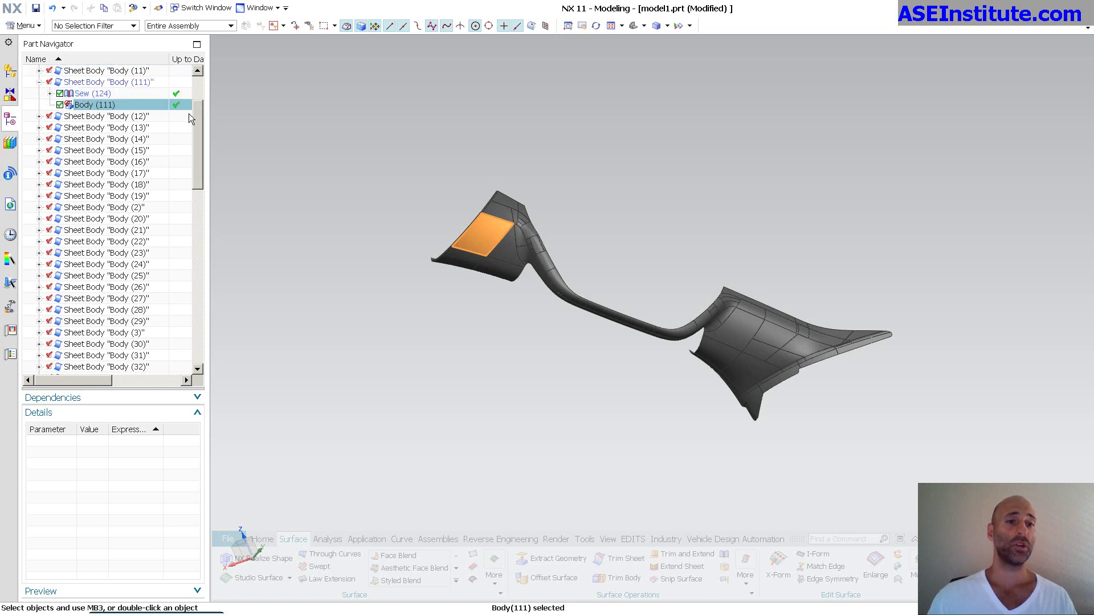
pyautogui.rightClick(97, 92)
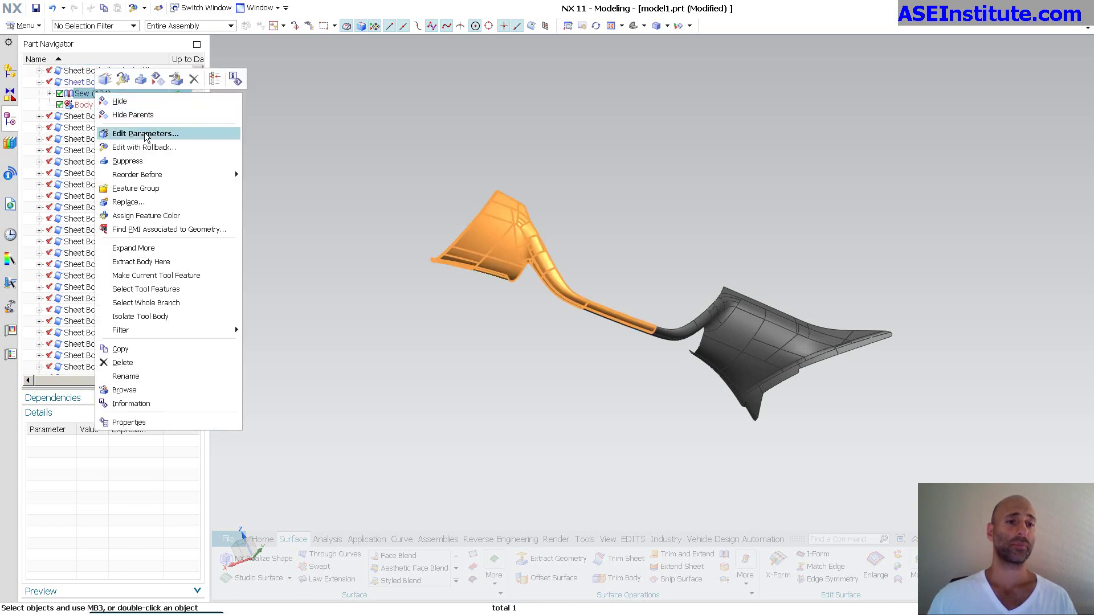
pyautogui.click(140, 147)
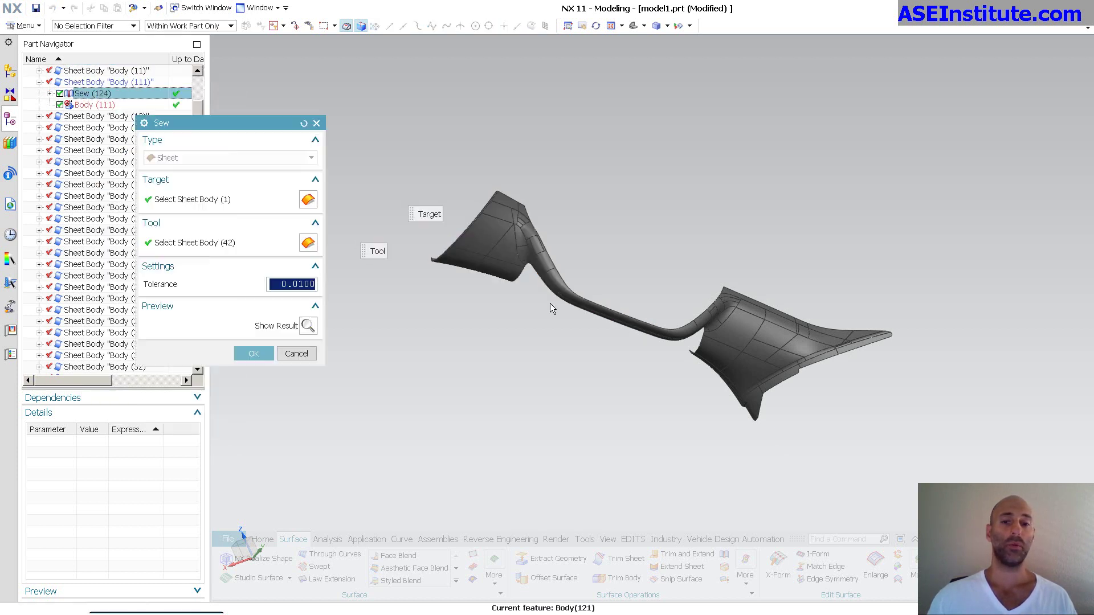
pyautogui.middleClick(926, 447)
pyautogui.moveTo(981, 459); pyautogui.dragTo(439, 122)
pyautogui.middleClick(447, 140)
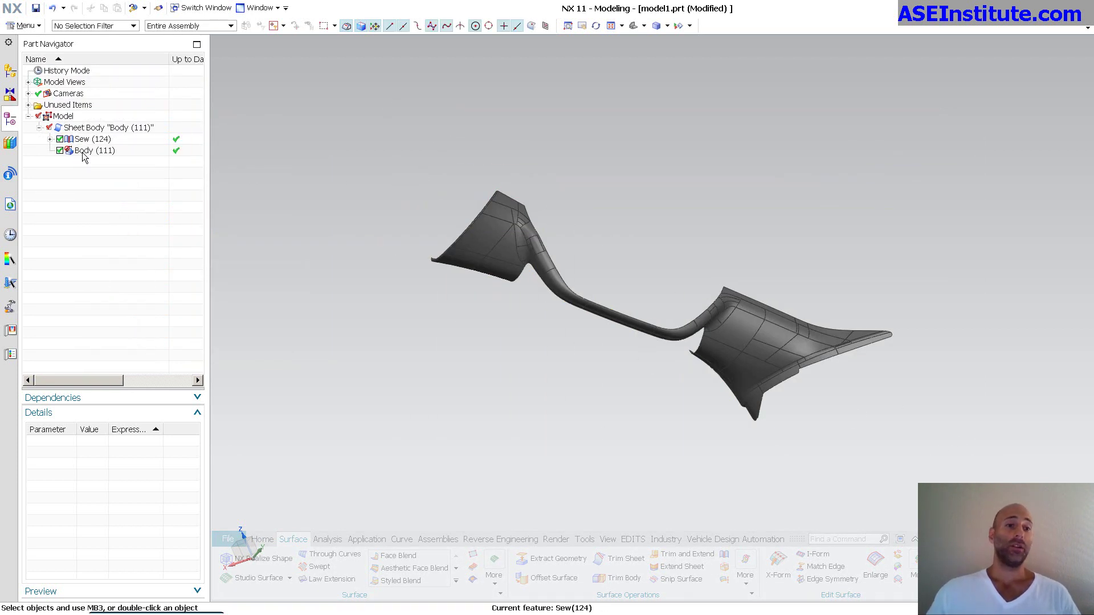
# Expand Sew (124) to list its combined sheets, toggling Timestamp Order on and back off
pyautogui.click(50, 140)
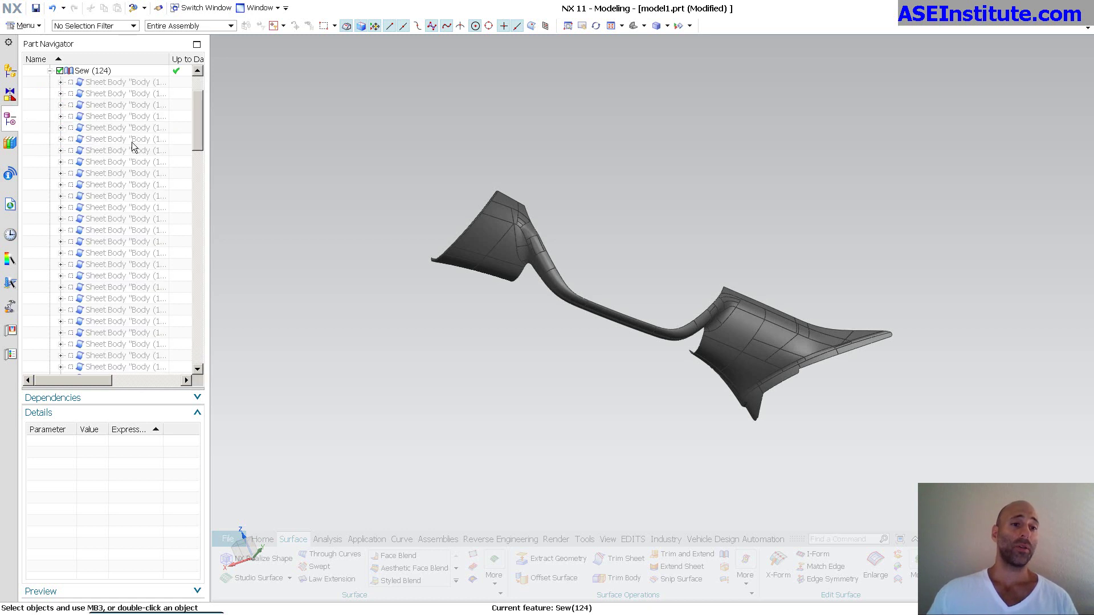
pyautogui.rightClick(27, 170)
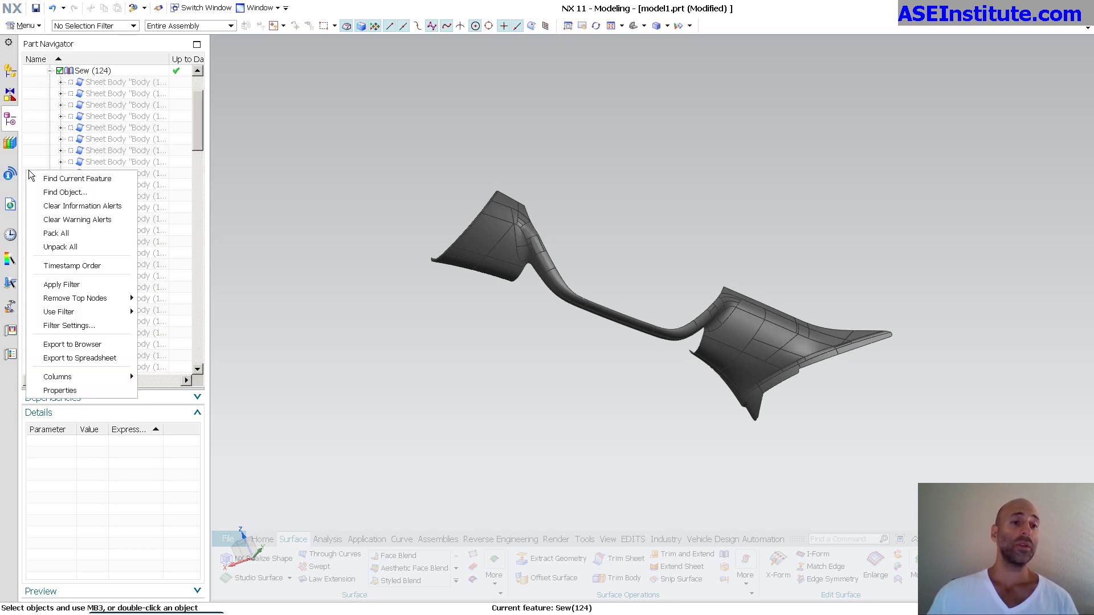
pyautogui.click(54, 265)
pyautogui.moveTo(196, 121); pyautogui.dragTo(203, 86)
pyautogui.click(102, 367)
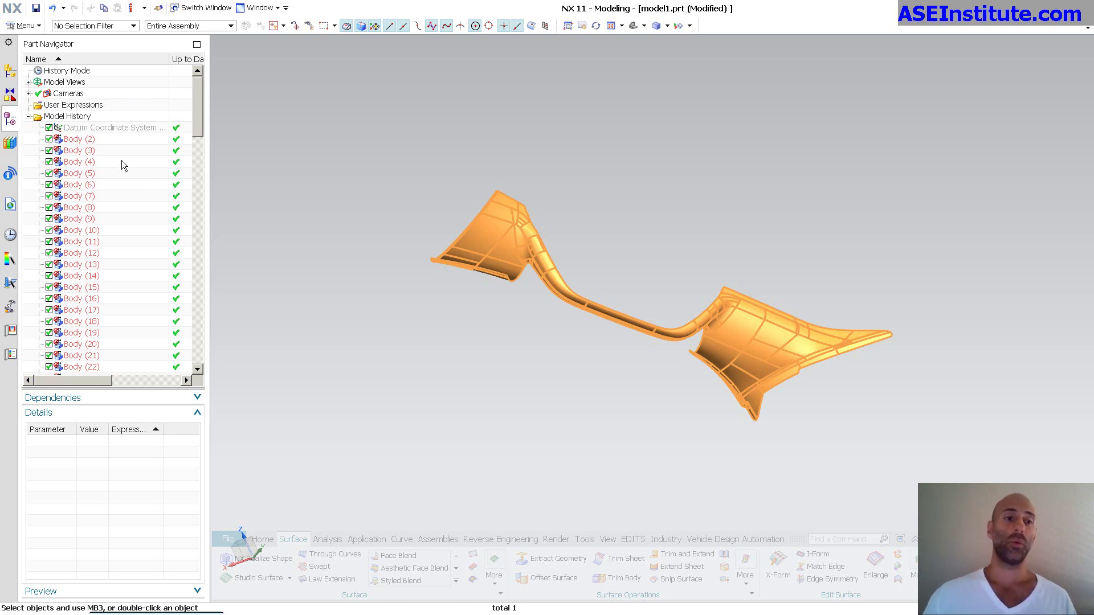
pyautogui.rightClick(34, 229)
pyautogui.click(124, 300)
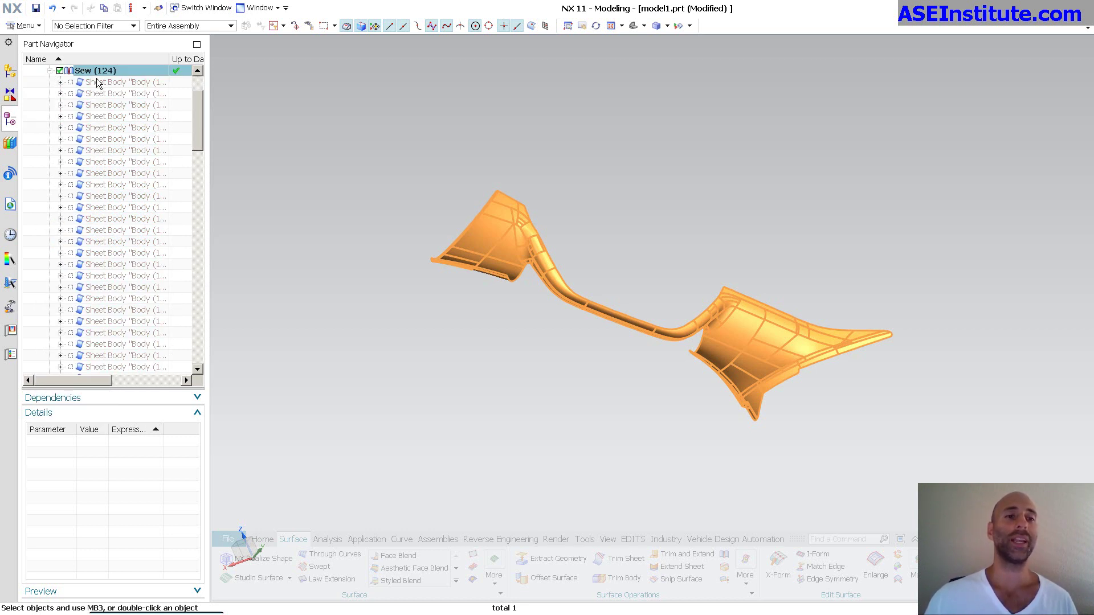
pyautogui.scroll(2, 98, 85)
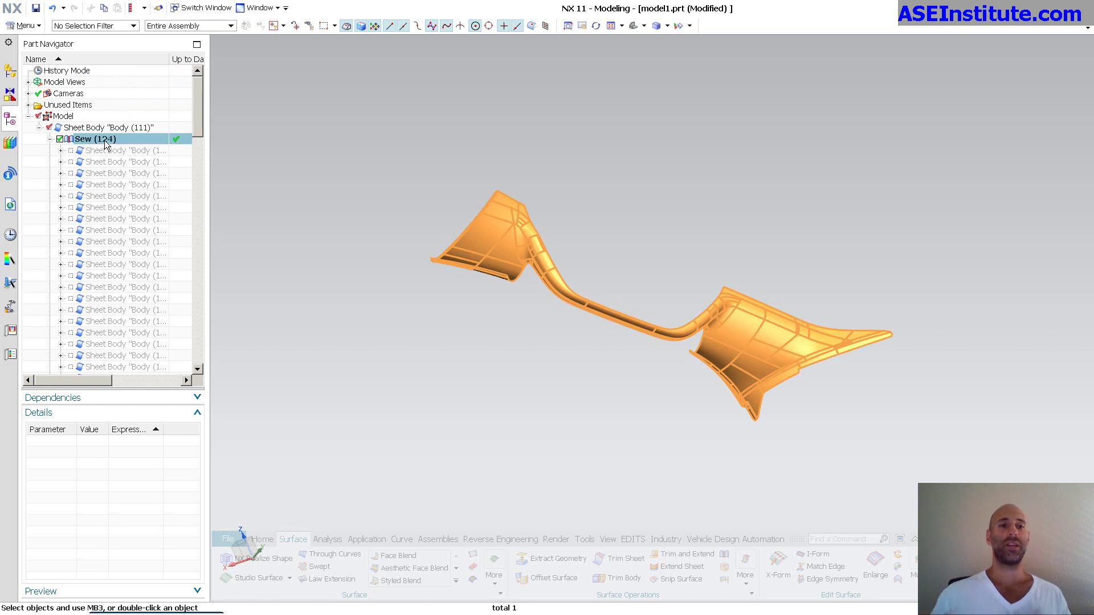
pyautogui.rightClick(105, 146)
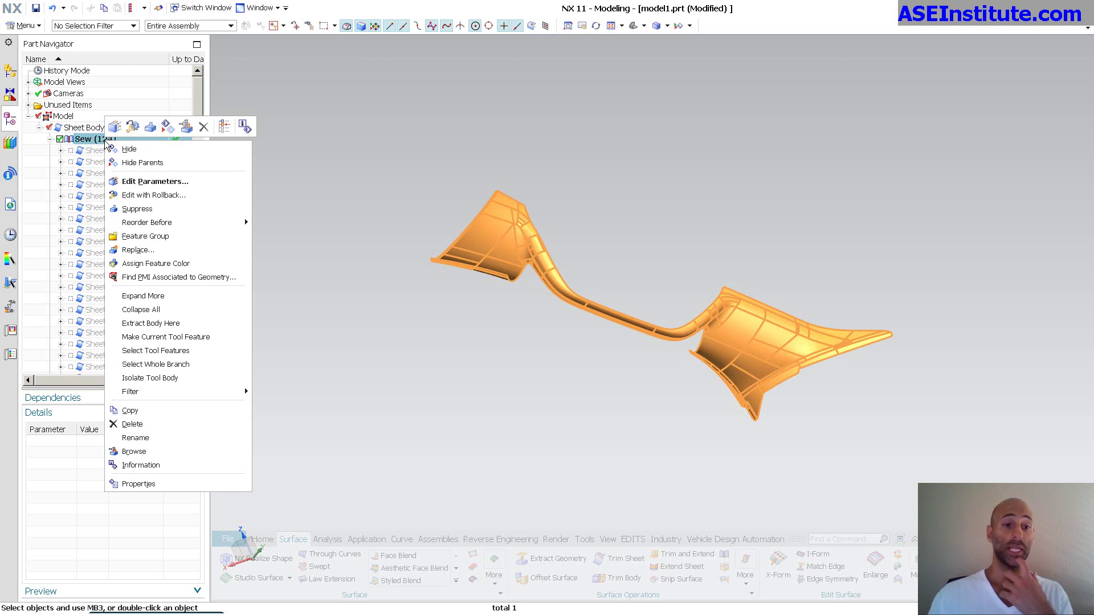
pyautogui.click(31, 215)
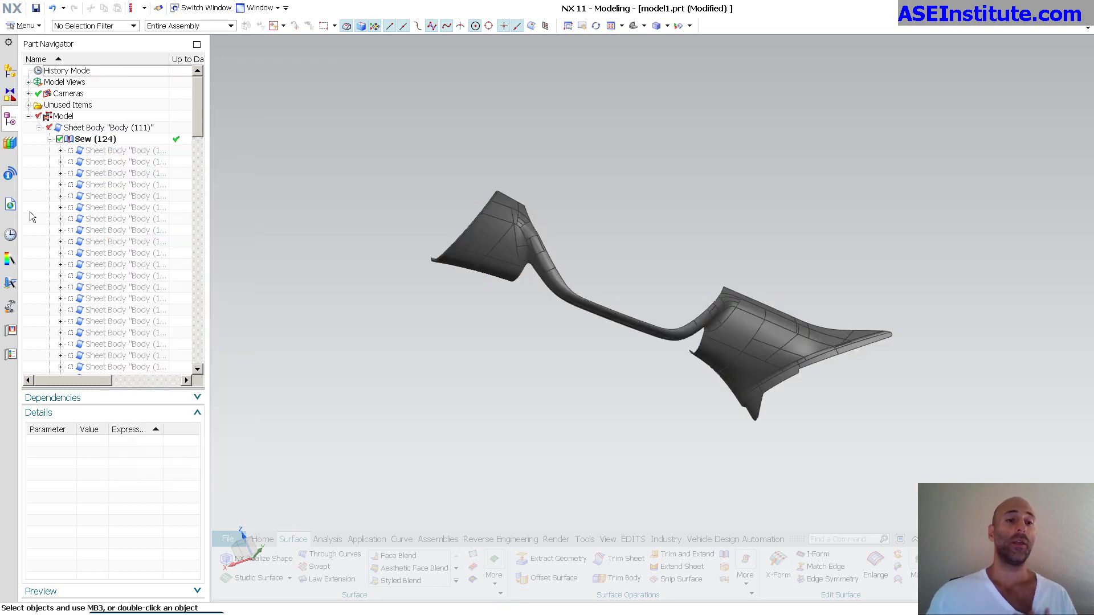
pyautogui.click(50, 139)
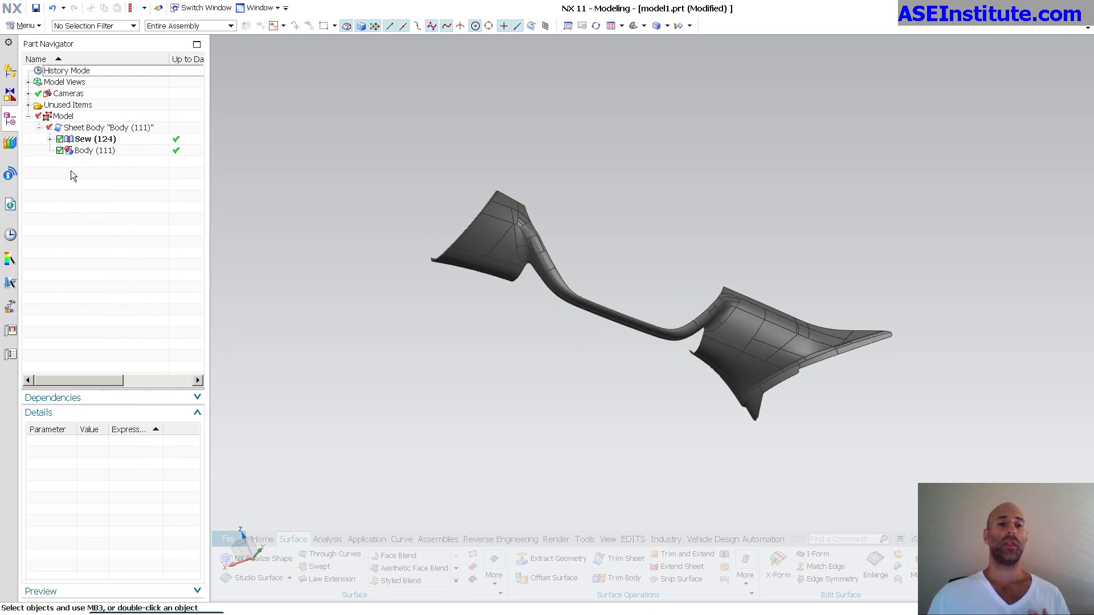
pyautogui.click(124, 127)
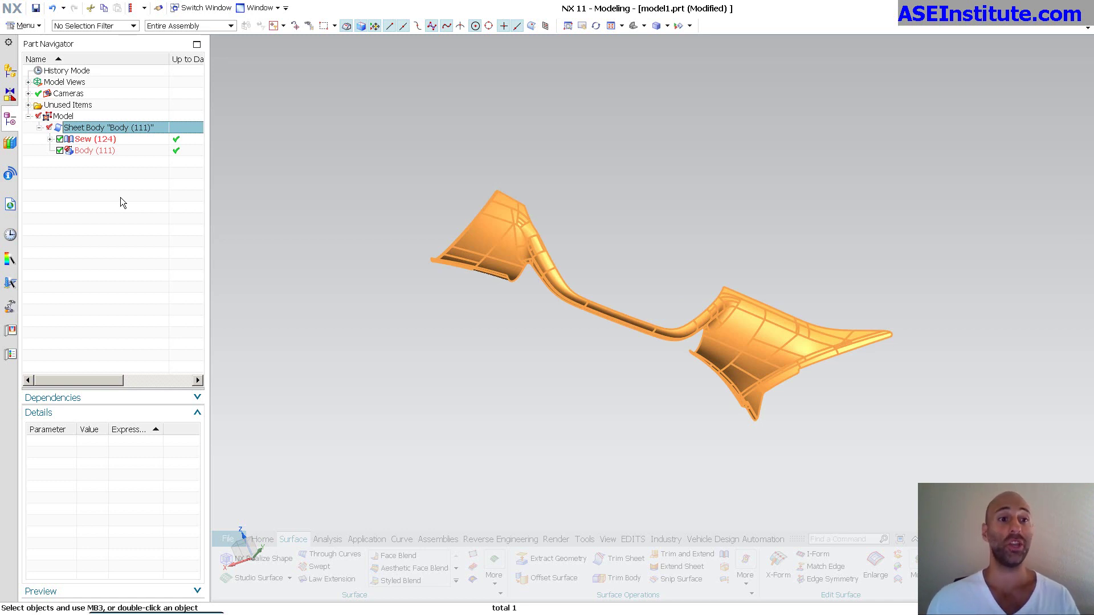
pyautogui.press('Escape')
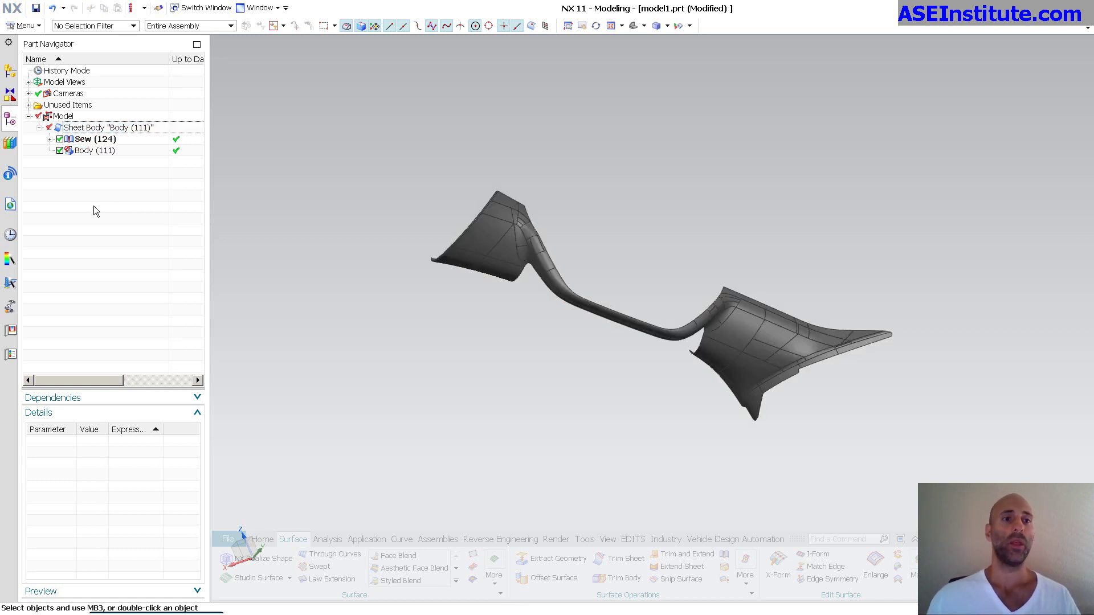
pyautogui.click(50, 139)
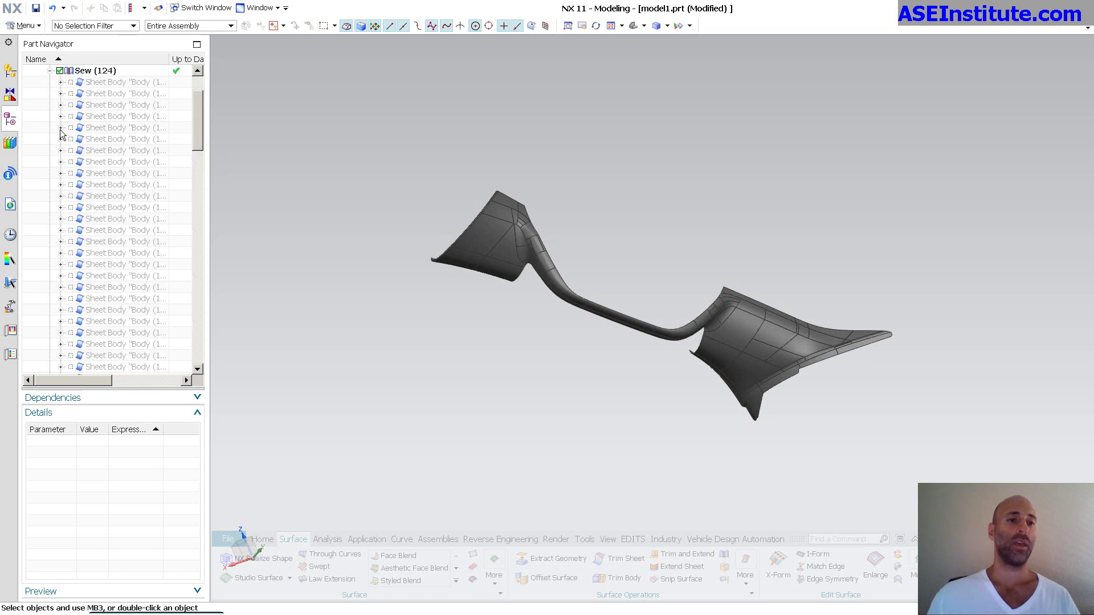
pyautogui.click(50, 71)
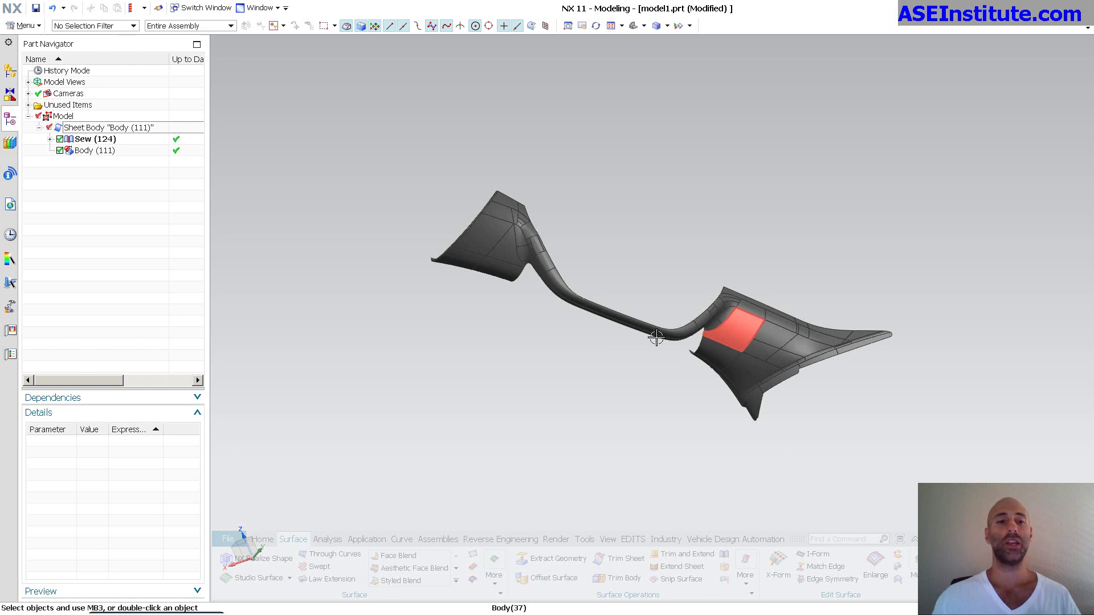
pyautogui.click(744, 337)
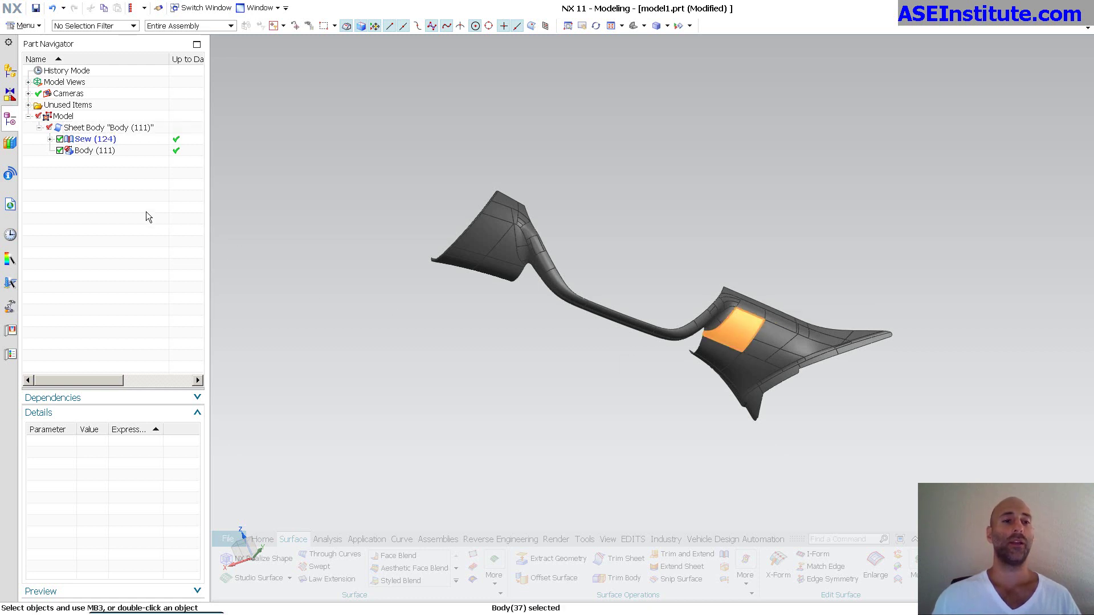
pyautogui.click(96, 152)
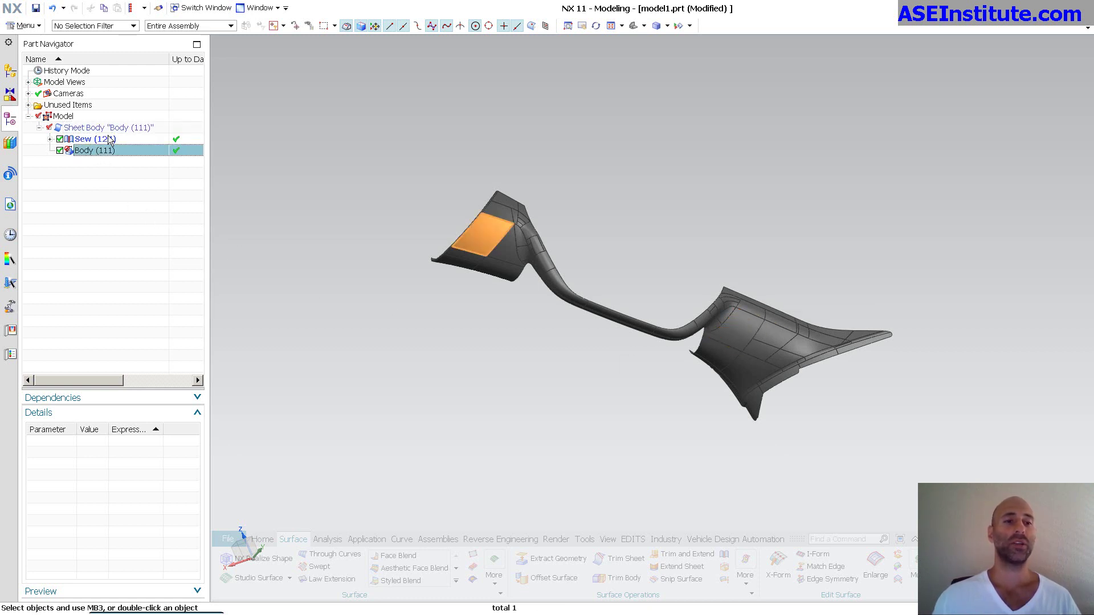
pyautogui.click(68, 216)
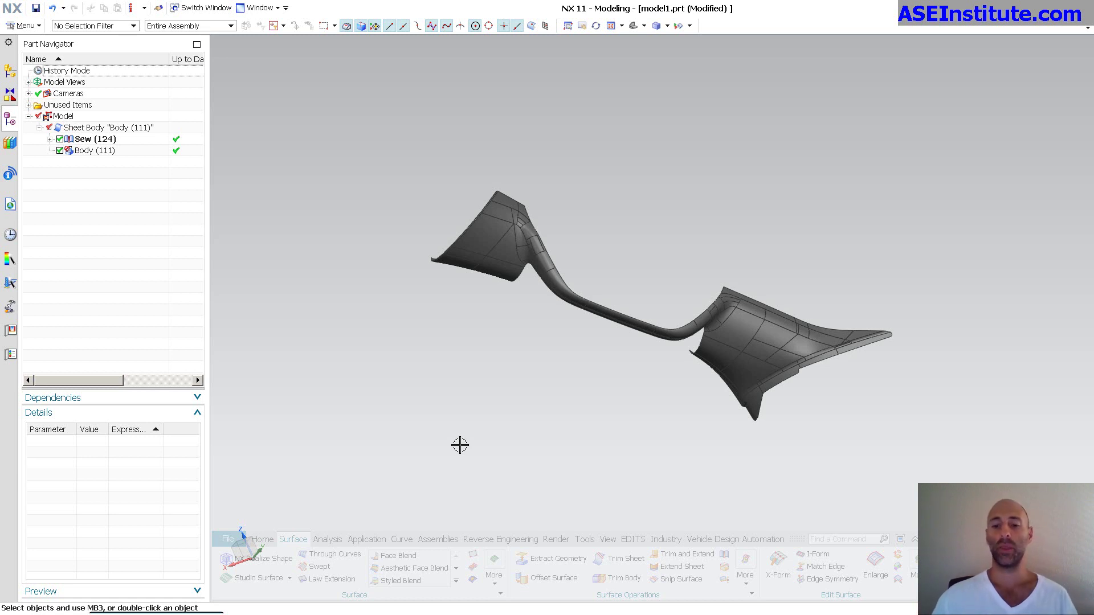
# Remove parameters from the sewn sheet body on the EDITS tab, confirming Yes
pyautogui.click(632, 539)
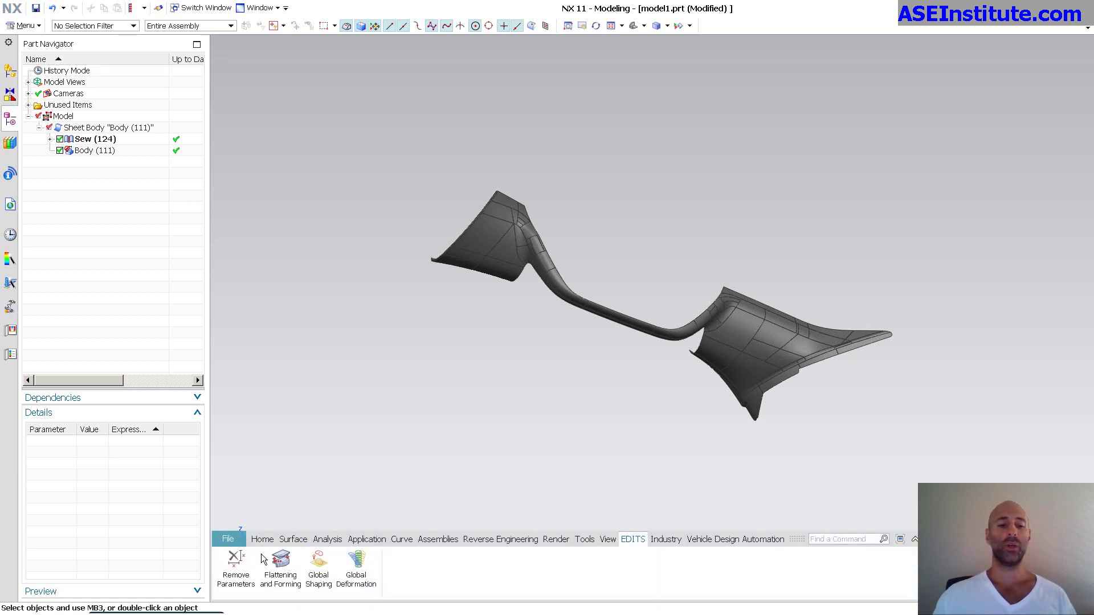
pyautogui.click(236, 561)
pyautogui.click(507, 252)
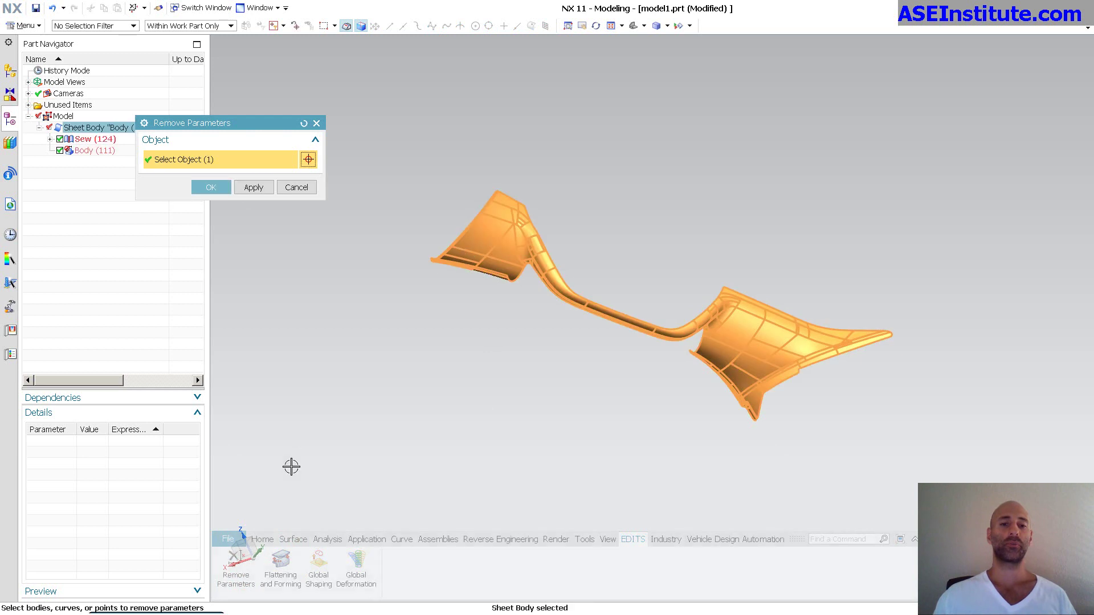
pyautogui.click(212, 187)
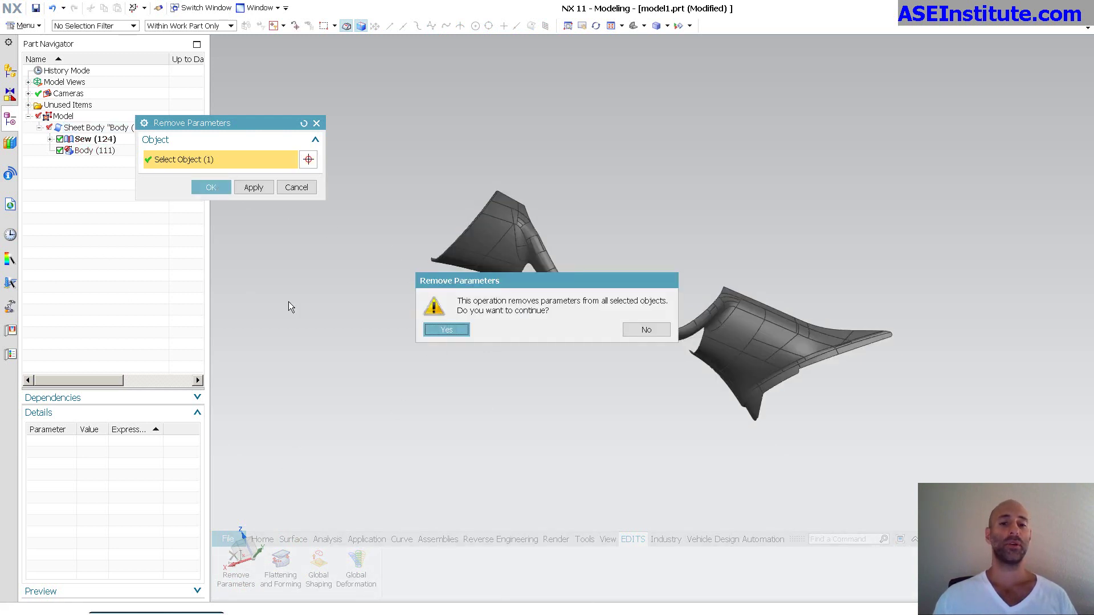
pyautogui.click(454, 330)
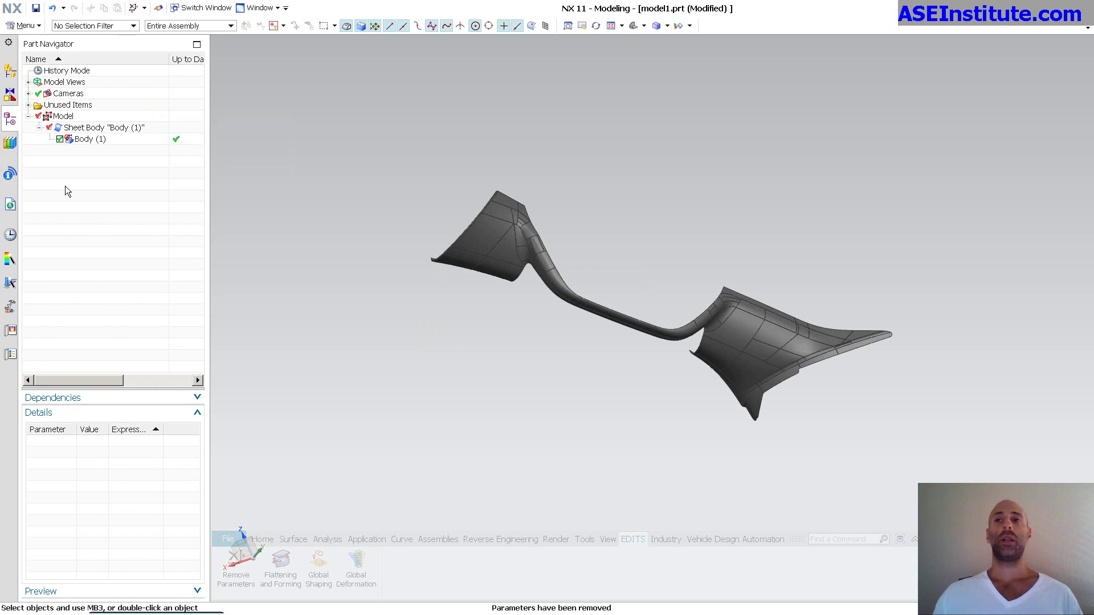
# List the Part Navigator in Timestamp Order with Body (1) selected
pyautogui.click(88, 141)
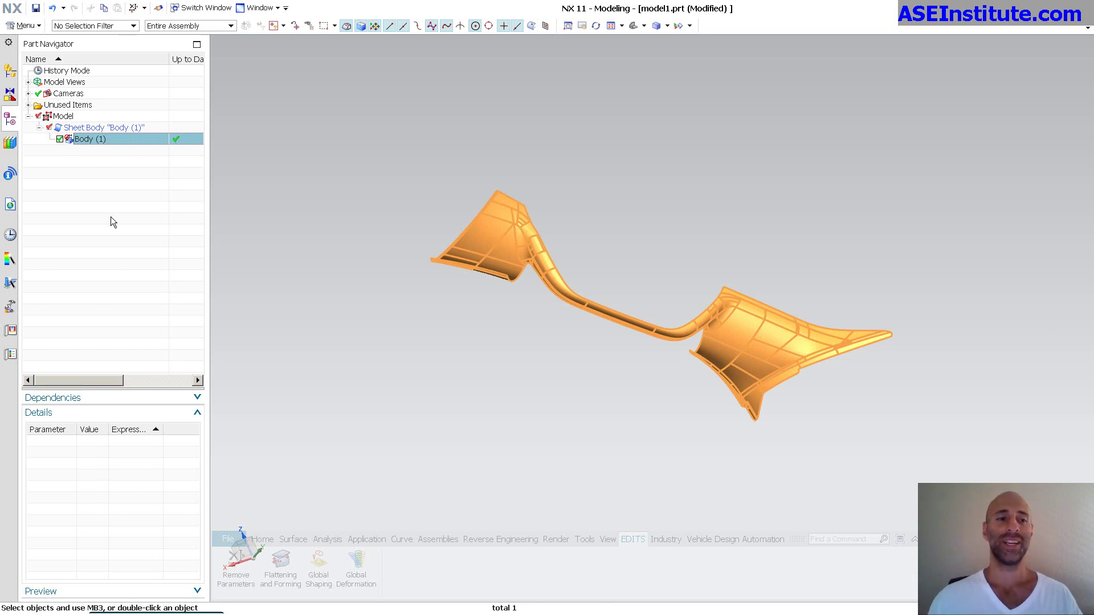
pyautogui.click(112, 221)
pyautogui.rightClick(75, 215)
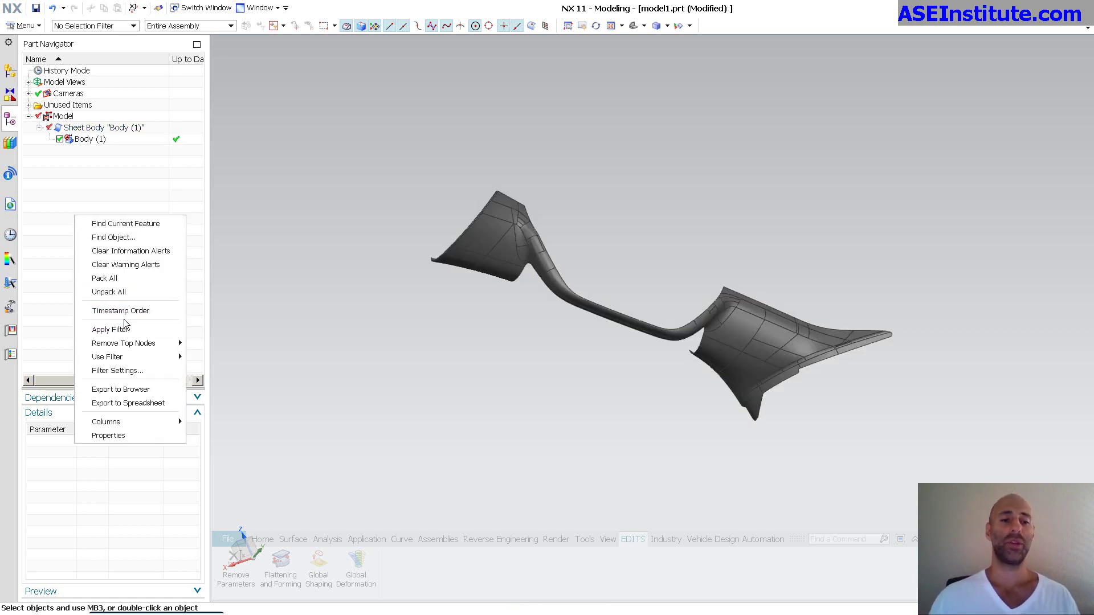
pyautogui.click(117, 310)
pyautogui.click(82, 141)
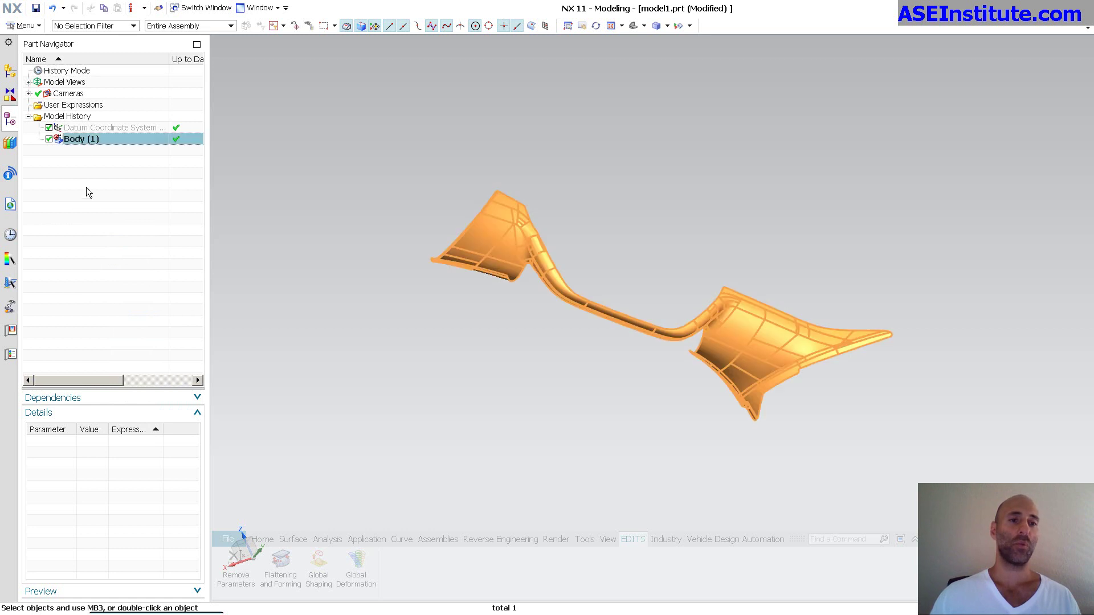
# Window-select the face bodies on the model's right half and delete them
pyautogui.click(95, 210)
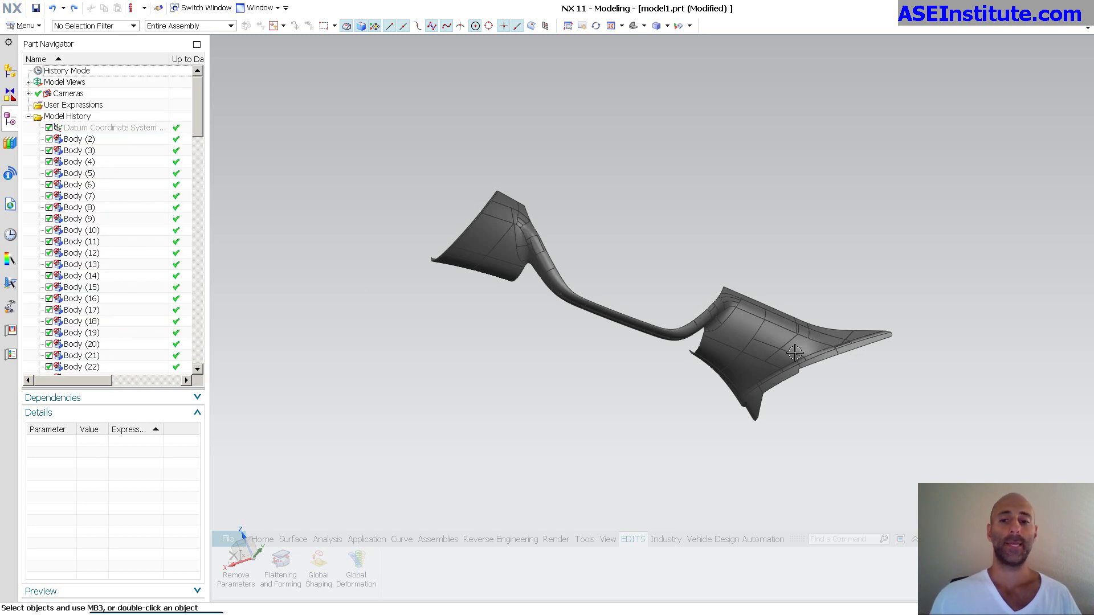
pyautogui.moveTo(984, 468)
pyautogui.mouseDown()
pyautogui.moveTo(655, 233)
pyautogui.moveTo(544, 134)
pyautogui.mouseUp()
pyautogui.press('Delete')
# Delete the remaining right-side bodies and the connecting body pieces
pyautogui.moveTo(710, 384); pyautogui.dragTo(515, 166)
pyautogui.press('Delete')
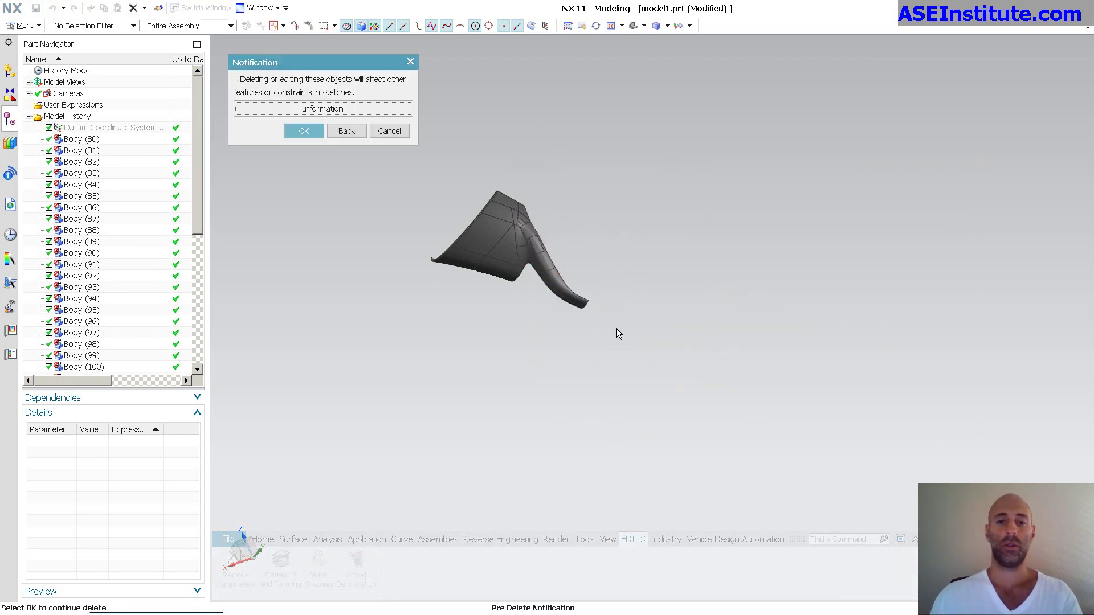
pyautogui.click(310, 139)
pyautogui.moveTo(569, 319); pyautogui.dragTo(505, 282)
pyautogui.press('Delete')
pyautogui.moveTo(573, 306); pyautogui.dragTo(477, 231)
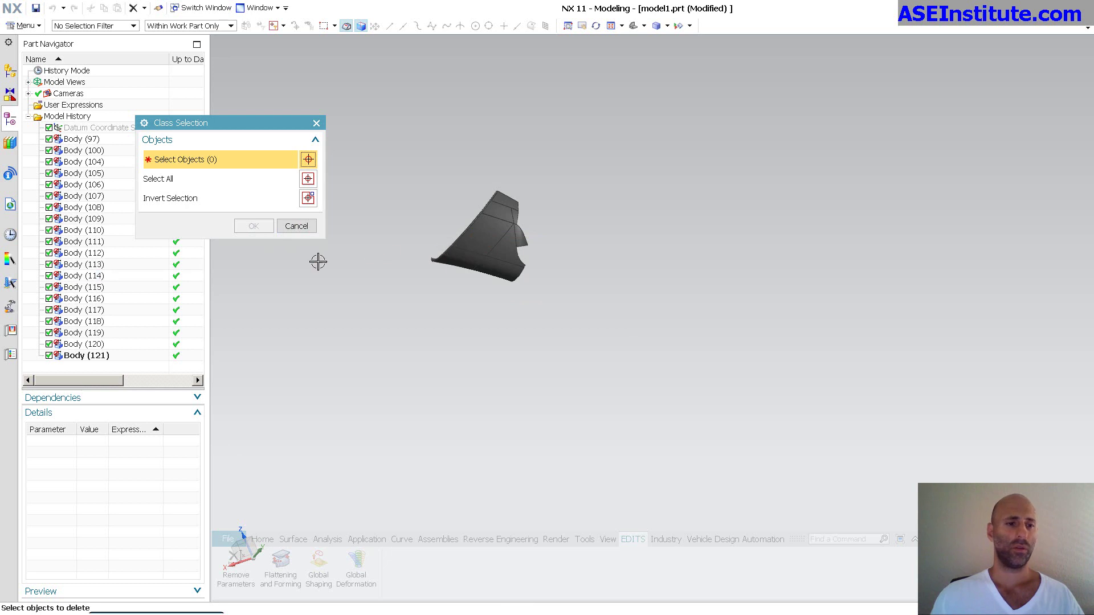
pyautogui.press('Escape')
# Delete the thin bodies along the remaining wing's edge
pyautogui.scroll(4, 473, 260)
pyautogui.moveTo(473, 261); pyautogui.dragTo(492, 347, button='middle')
pyautogui.press('Home')
pyautogui.moveTo(454, 72); pyautogui.dragTo(815, 474)
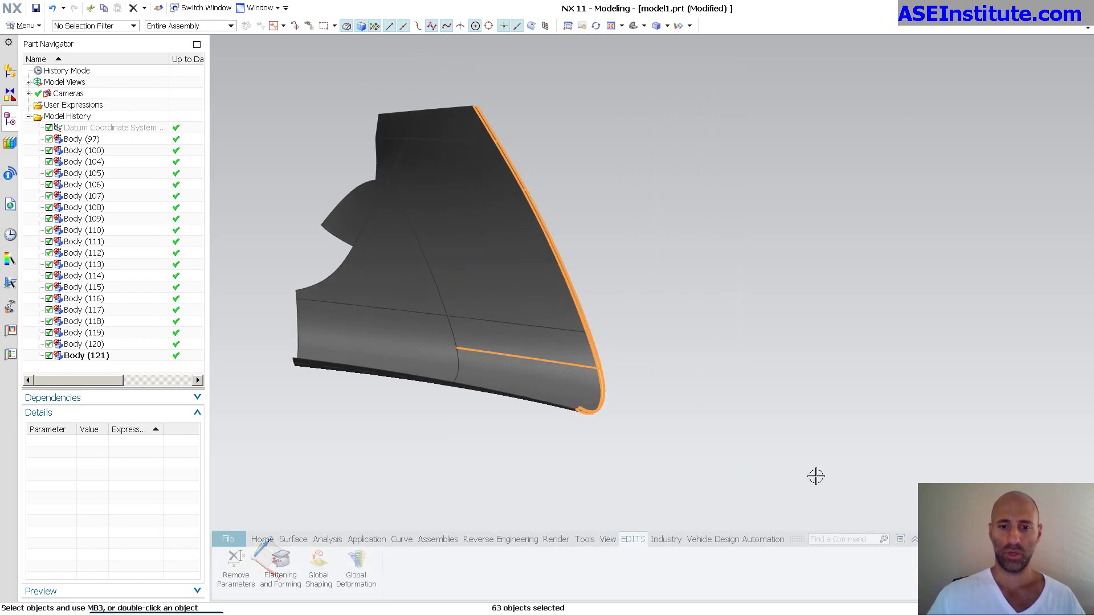
pyautogui.press('Delete')
# Hide all the wing's faces except the lower left and lower right panels
pyautogui.moveTo(495, 435); pyautogui.dragTo(495, 334, button='middle')
pyautogui.moveTo(592, 325); pyautogui.dragTo(789, 465, button='middle')
pyautogui.moveTo(789, 466)
pyautogui.mouseDown()
pyautogui.moveTo(293, 115)
pyautogui.moveTo(317, 139)
pyautogui.mouseUp()
pyautogui.keyDown('shift'); pyautogui.click(557, 372); pyautogui.keyUp('shift')
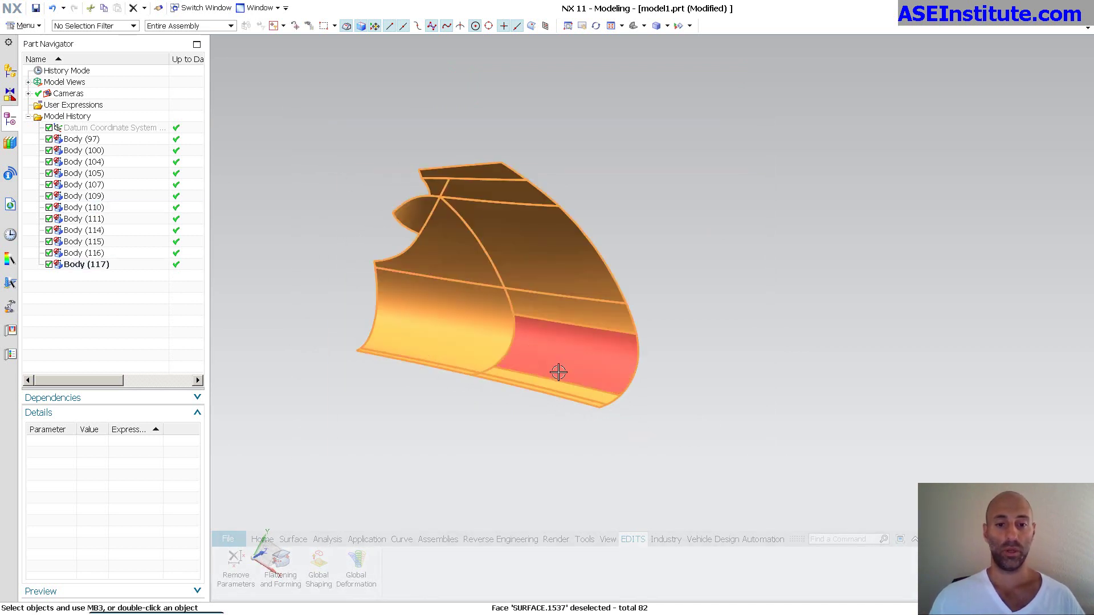
pyautogui.keyDown('shift'); pyautogui.click(479, 336); pyautogui.keyUp('shift')
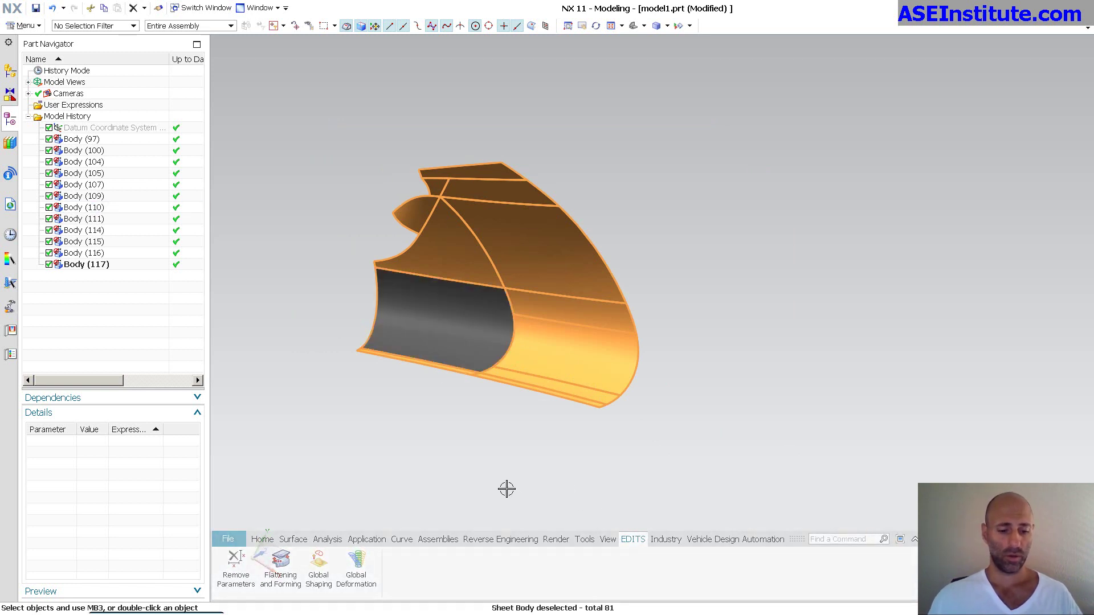
pyautogui.hotkey('ctrl', 'b')
pyautogui.press('Home')
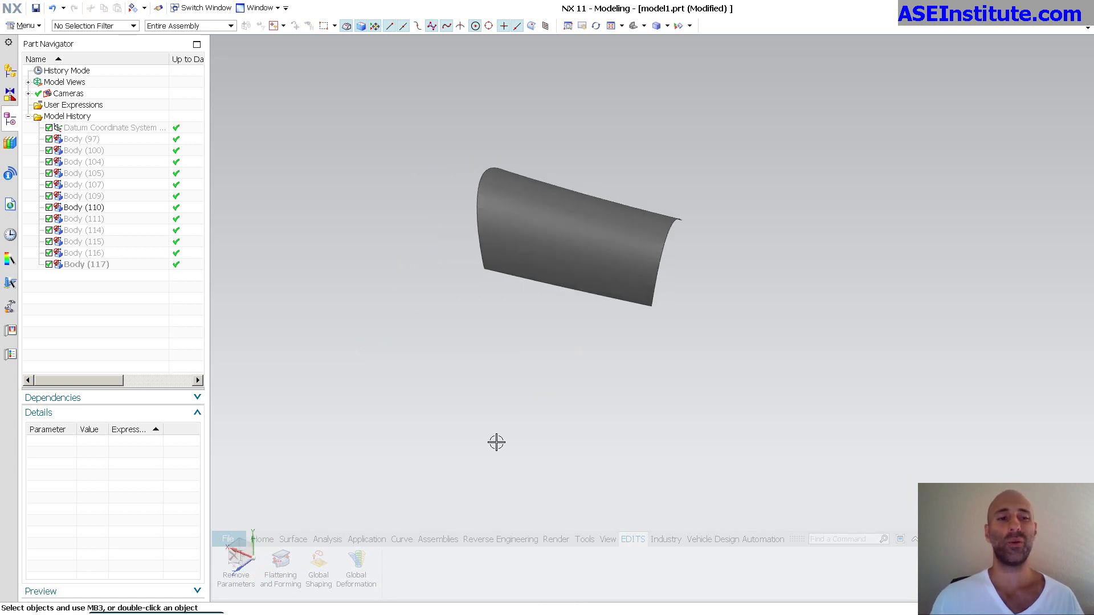
# Delete the hidden bodies Body (111)–(117) and Body (97)–(109) from the Part Navigator
pyautogui.click(86, 218)
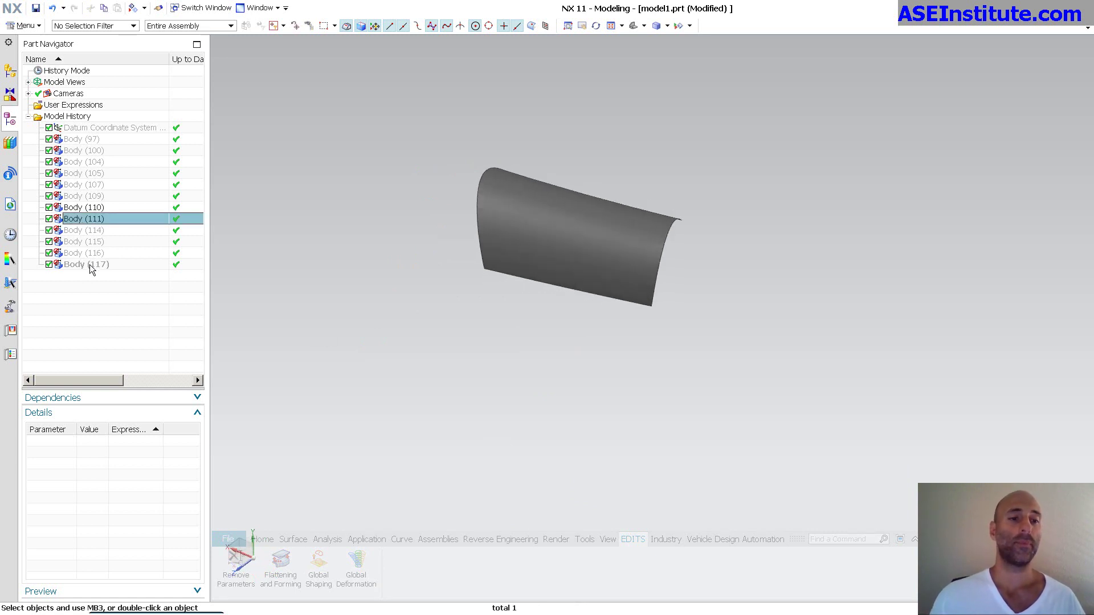
pyautogui.keyDown('shift'); pyautogui.click(90, 263); pyautogui.keyUp('shift')
pyautogui.press('Delete')
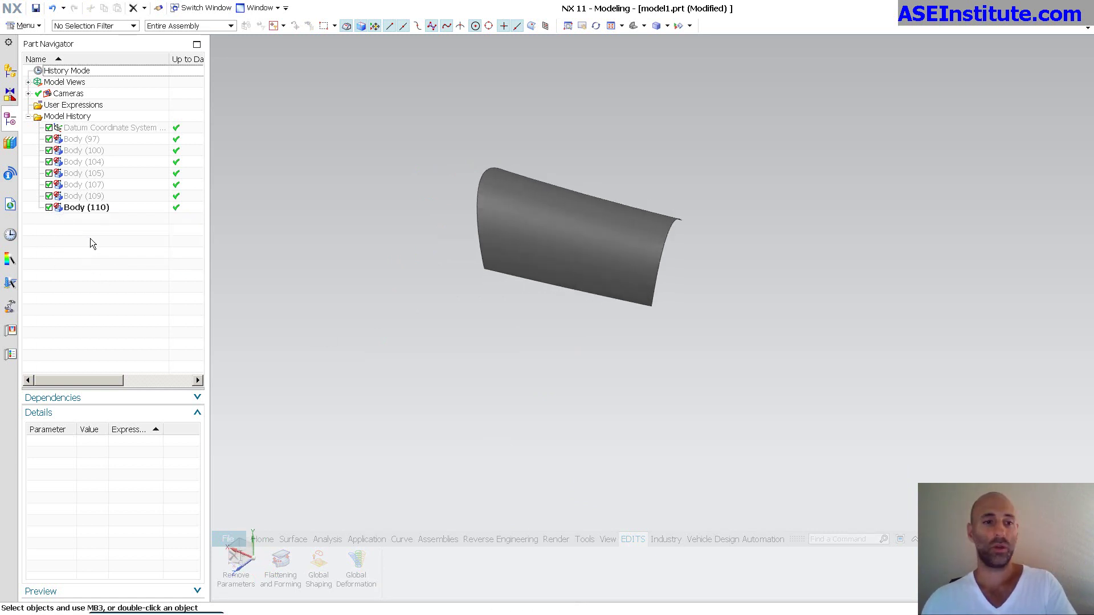
pyautogui.click(98, 197)
pyautogui.keyDown('shift'); pyautogui.click(95, 143); pyautogui.keyUp('shift')
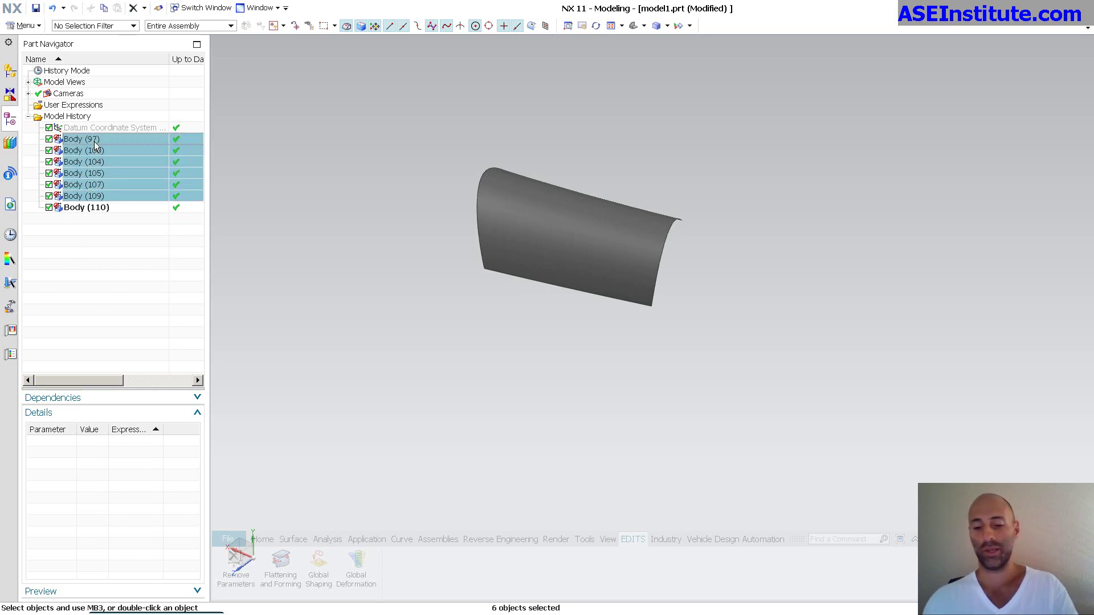
pyautogui.press('Delete')
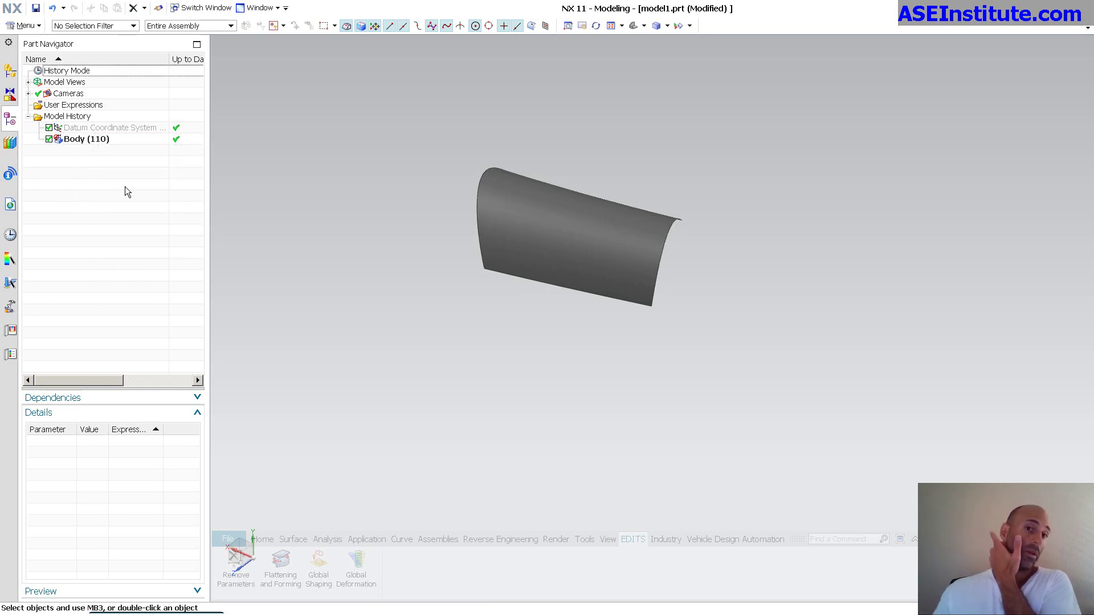
pyautogui.click(265, 541)
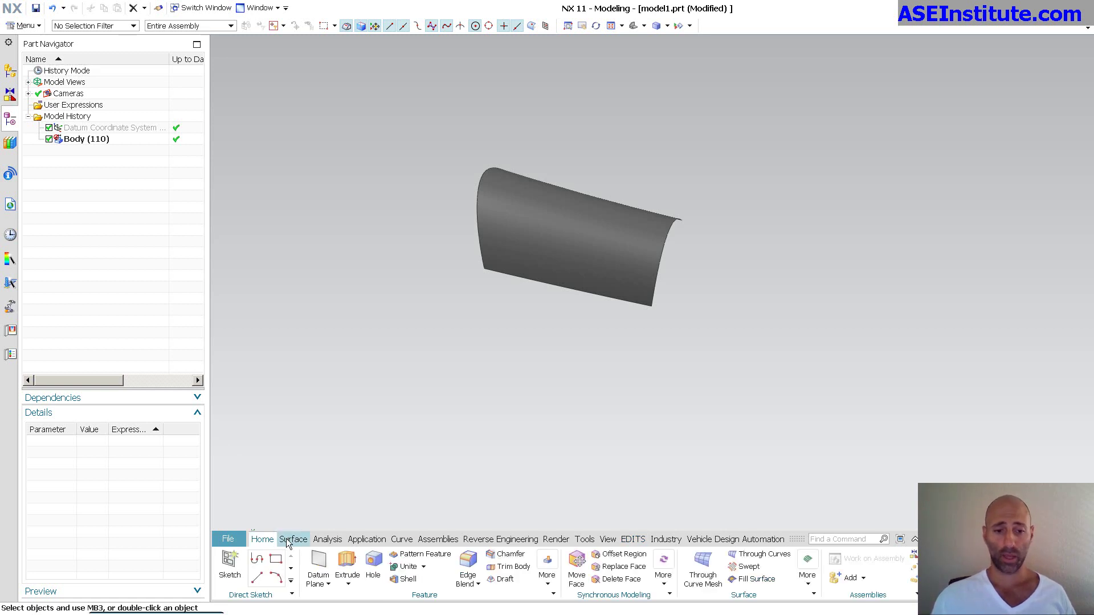
# Thicken the panel Body (110) into a solid with an 11 mm first offset
pyautogui.click(545, 581)
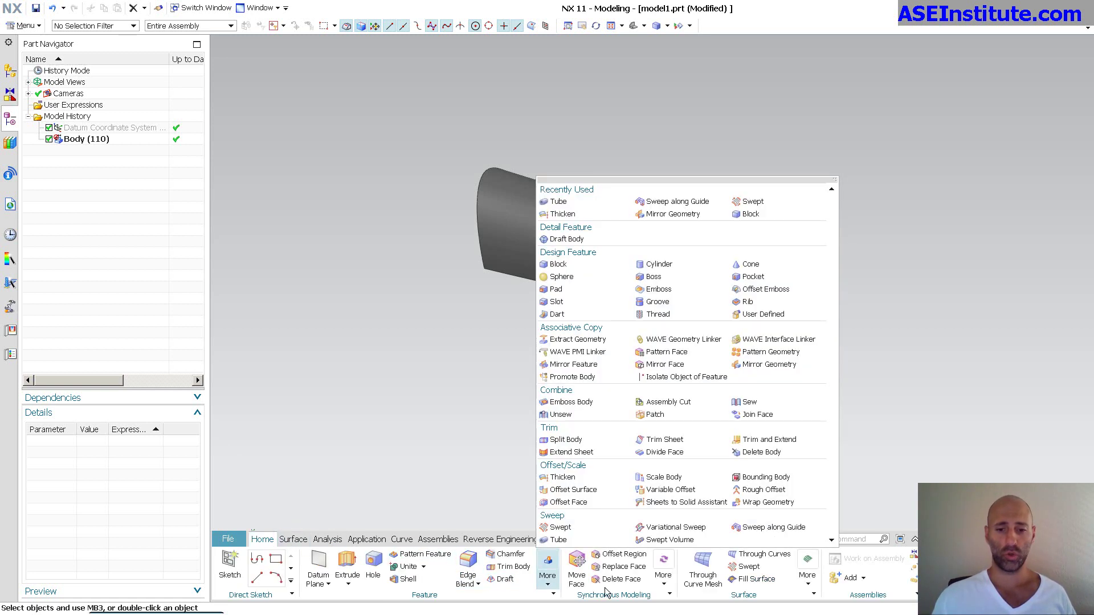
pyautogui.click(561, 477)
pyautogui.click(577, 252)
pyautogui.moveTo(516, 335); pyautogui.dragTo(535, 188, button='middle')
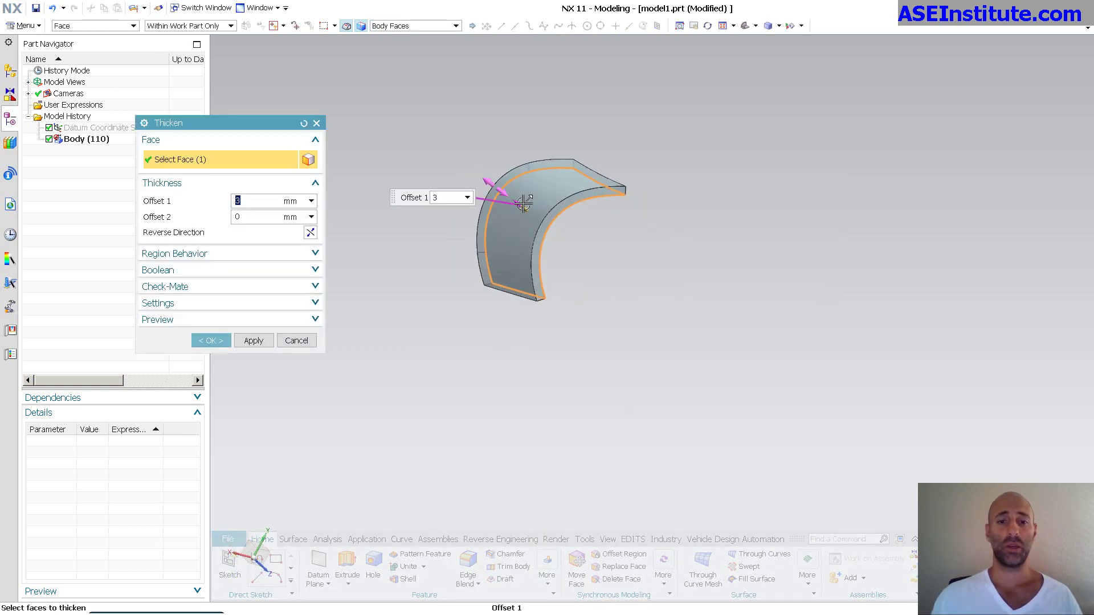
pyautogui.moveTo(518, 204); pyautogui.dragTo(496, 189)
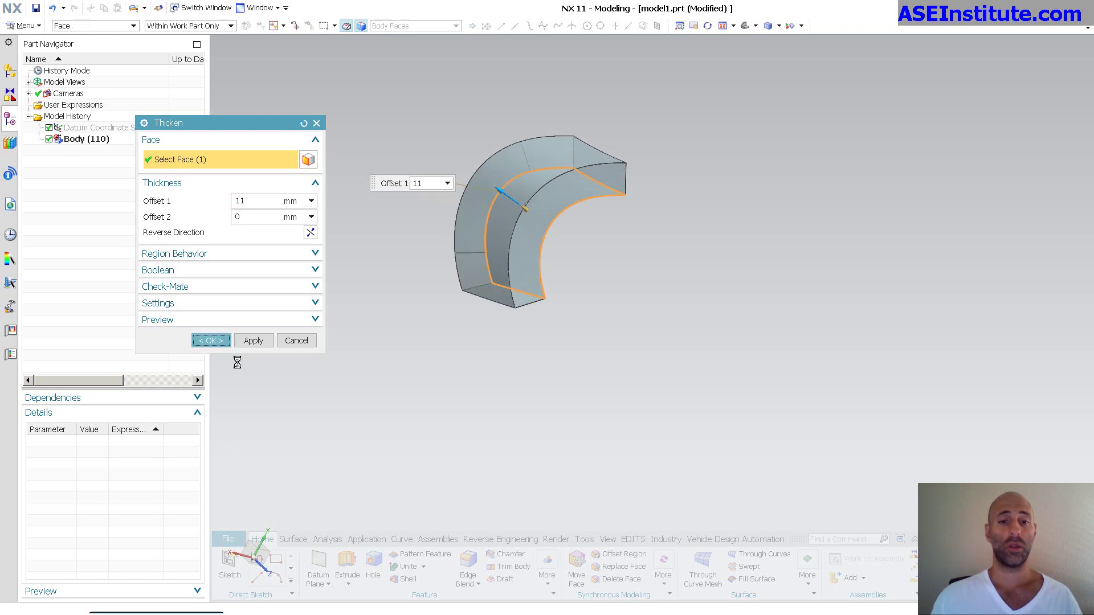
pyautogui.click(214, 340)
pyautogui.moveTo(466, 432); pyautogui.dragTo(274, 231, button='middle')
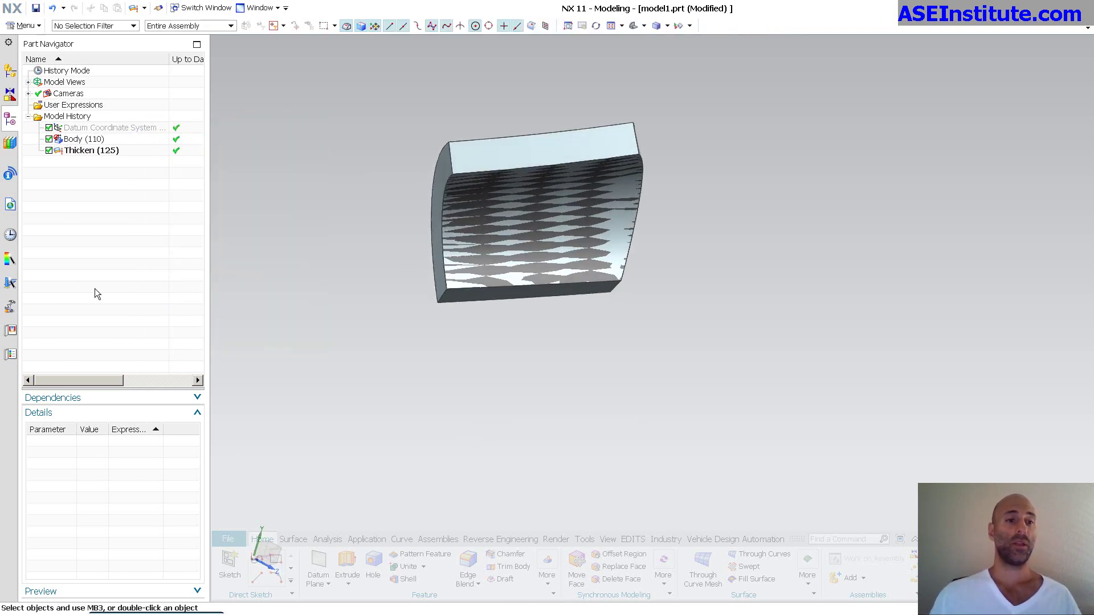
# Turn off Timestamp Order and expand Thicken (125) down to its input Body (110)
pyautogui.rightClick(74, 244)
pyautogui.click(105, 312)
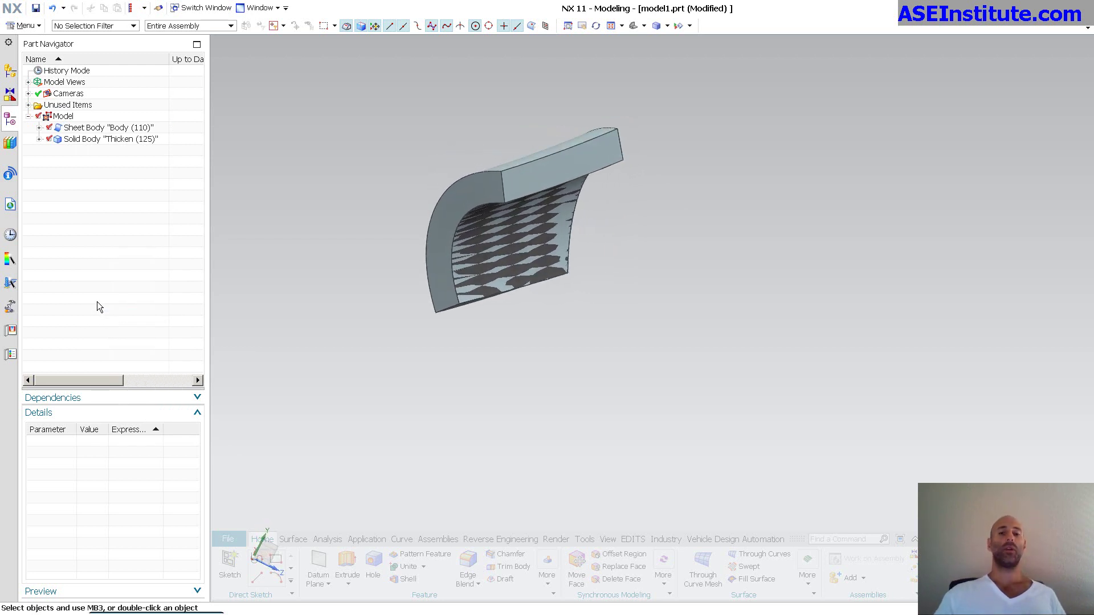
pyautogui.click(39, 140)
pyautogui.click(95, 154)
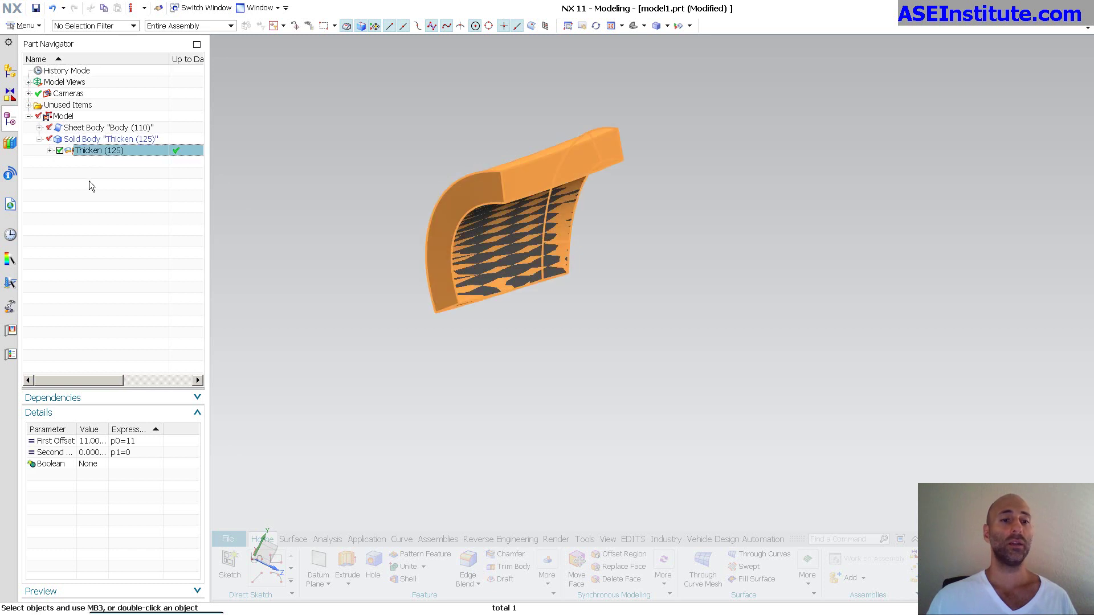
pyautogui.click(50, 151)
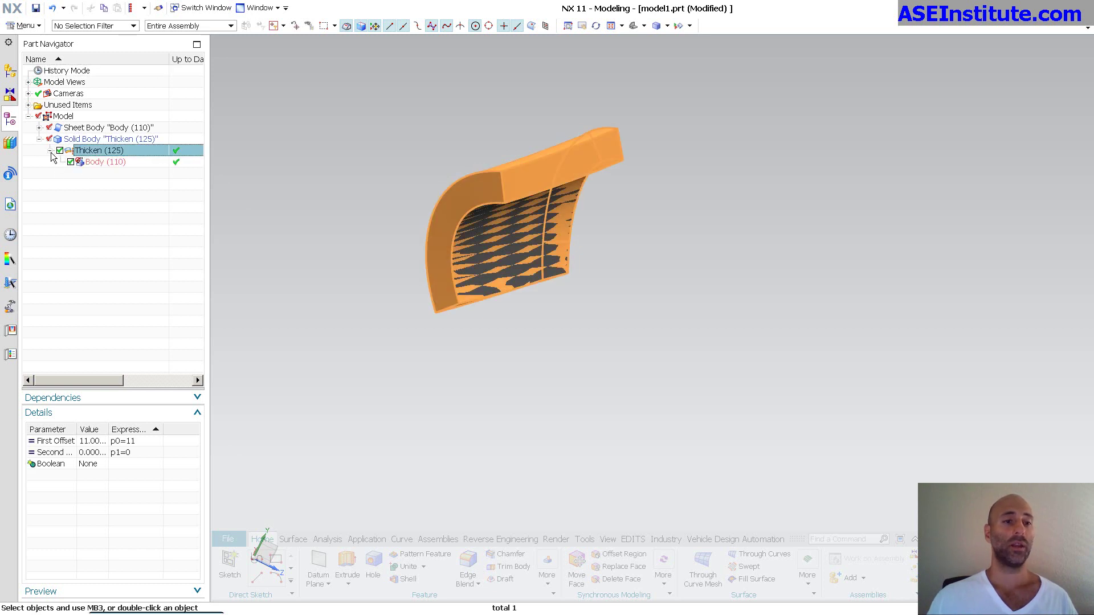
pyautogui.click(102, 163)
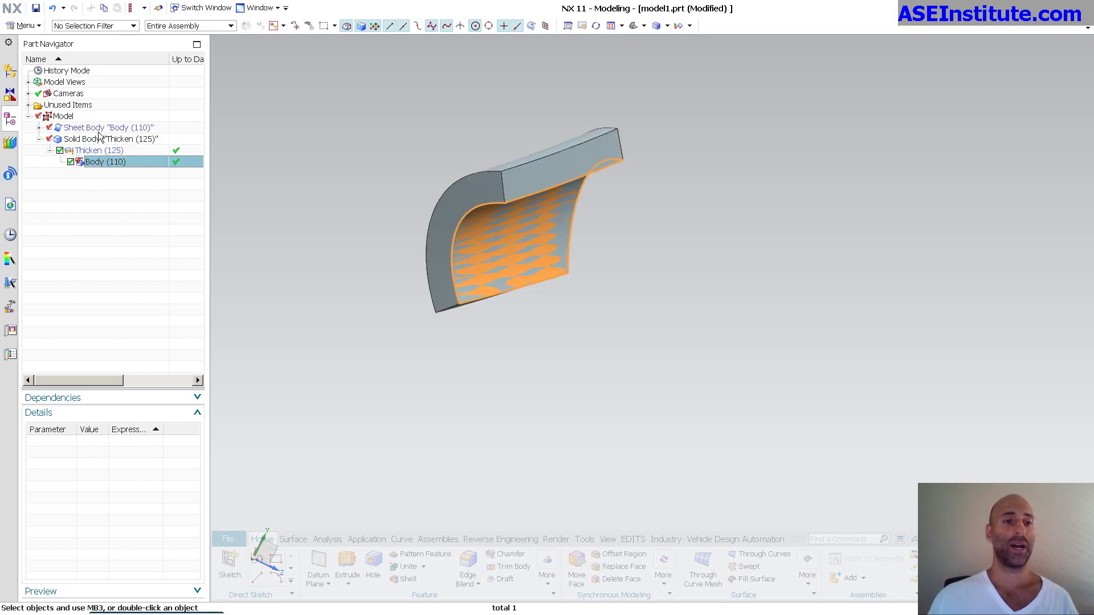
pyautogui.click(38, 128)
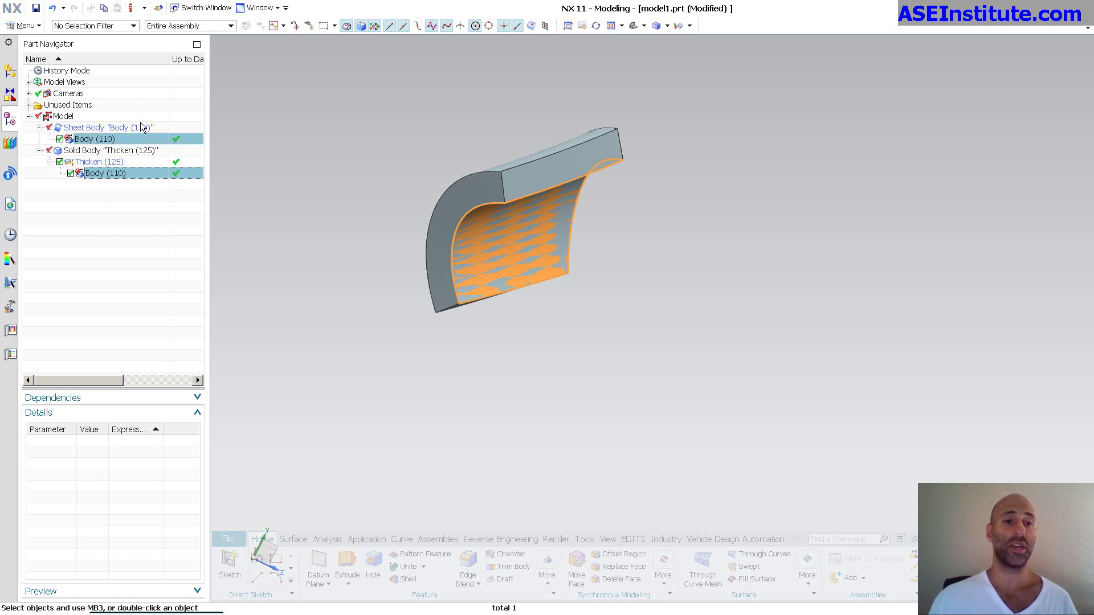
pyautogui.click(151, 237)
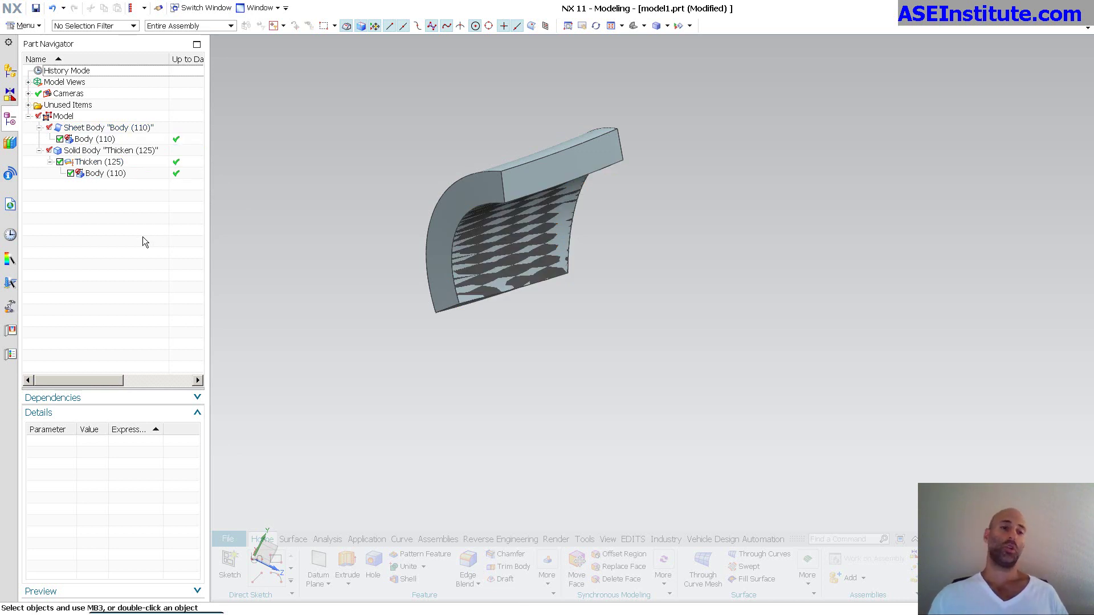
pyautogui.click(138, 152)
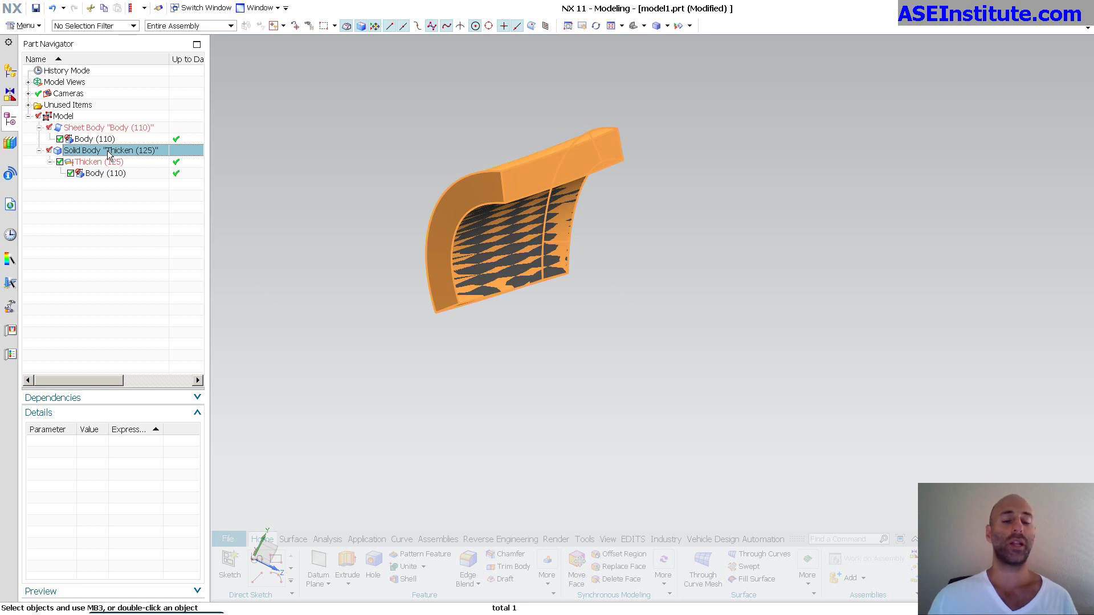
# Assign Aluminum_5086 from the material library to the Thicken (125) solid body
pyautogui.rightClick(107, 150)
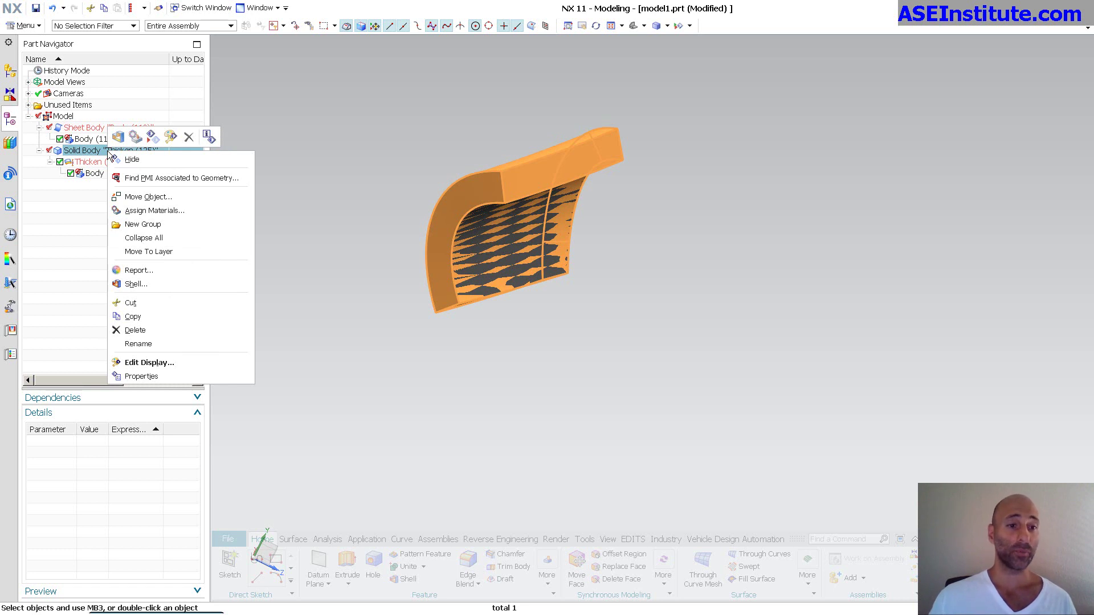
pyautogui.click(161, 211)
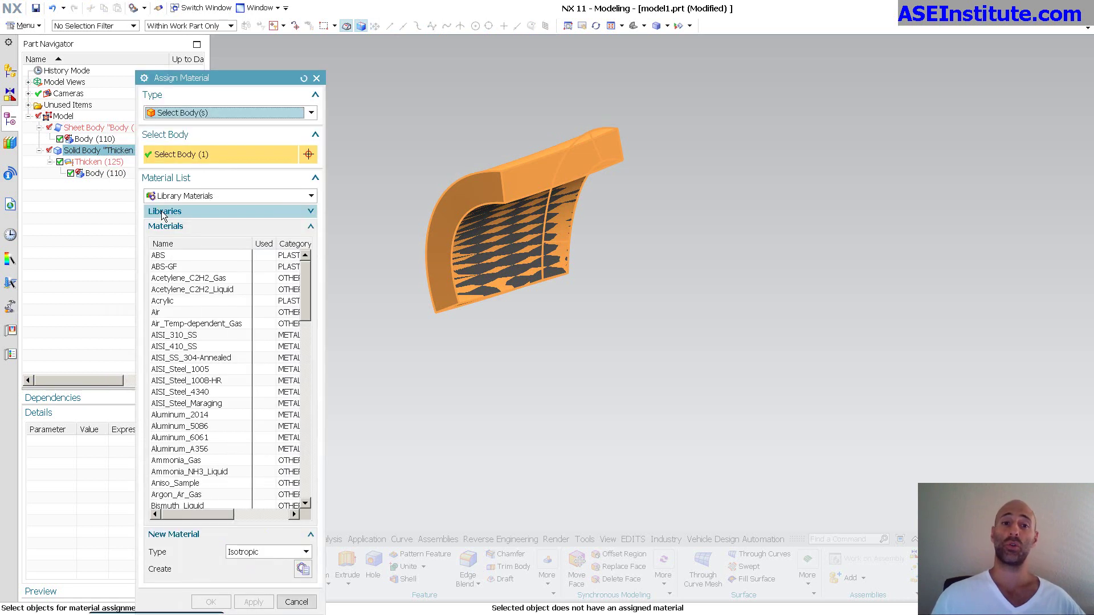
pyautogui.moveTo(325, 362); pyautogui.dragTo(547, 365)
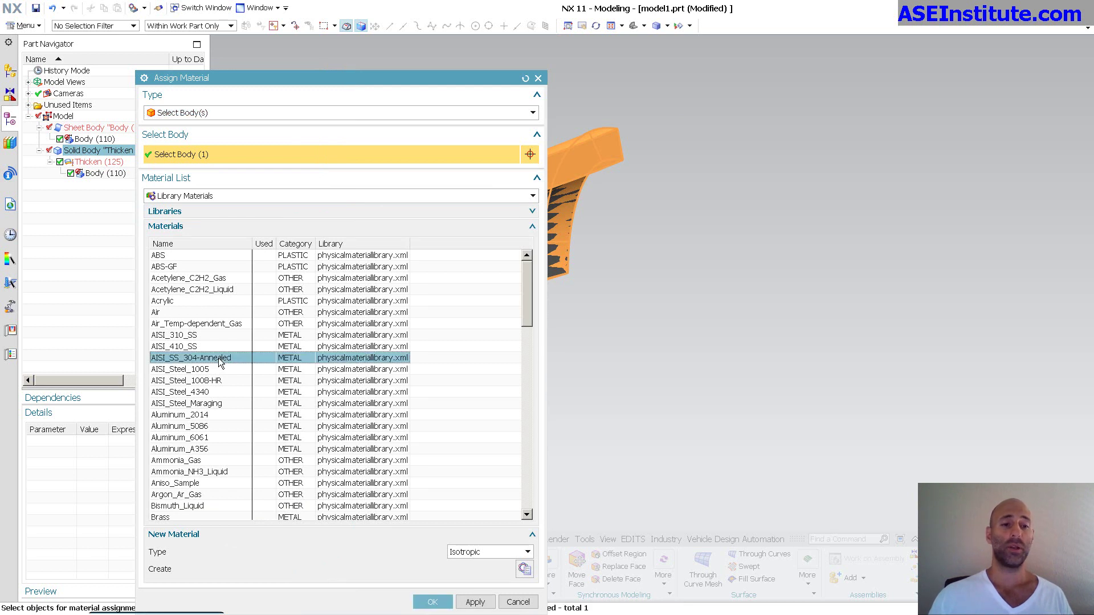
pyautogui.click(194, 429)
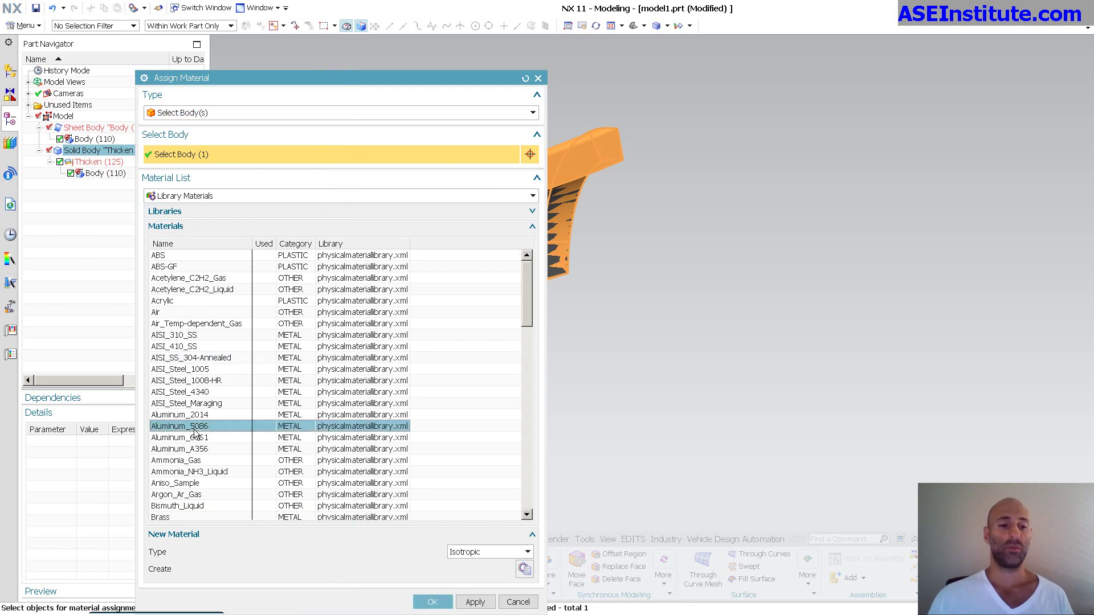
pyautogui.click(432, 602)
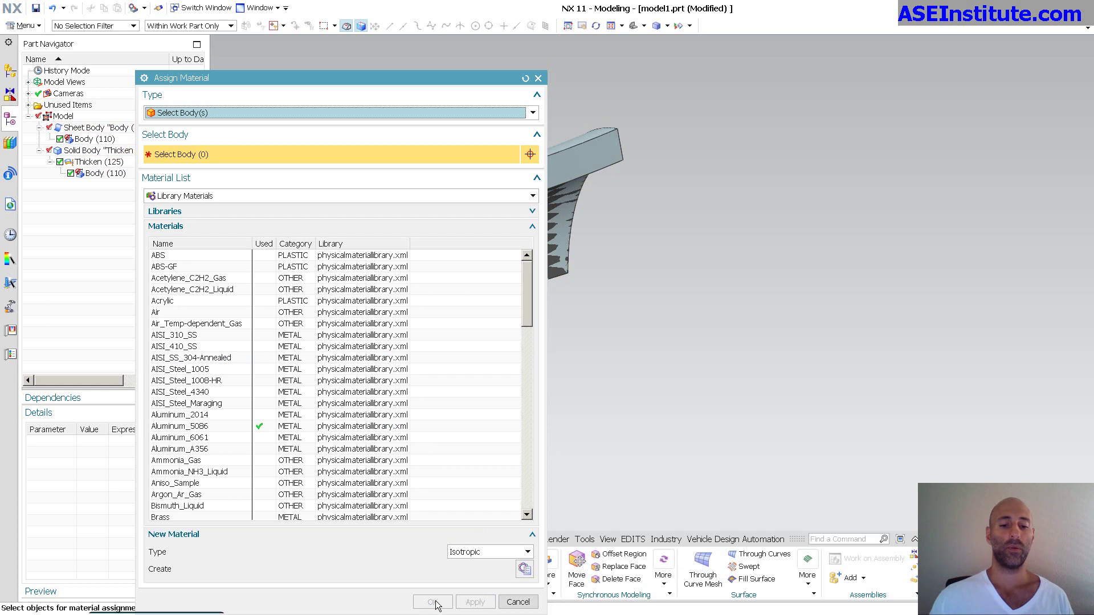
pyautogui.click(517, 602)
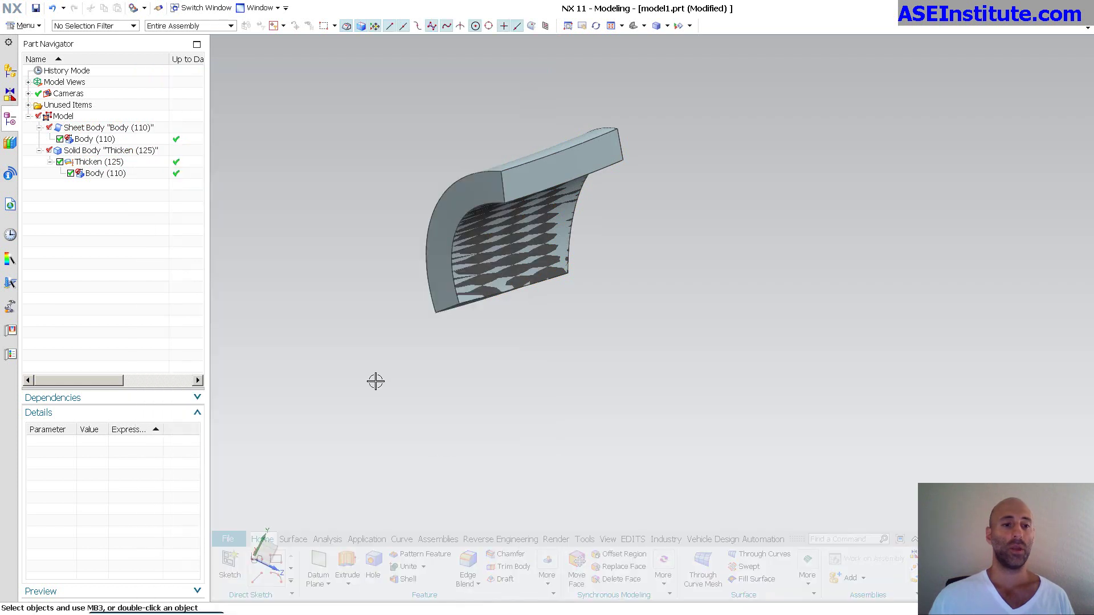
pyautogui.click(109, 151)
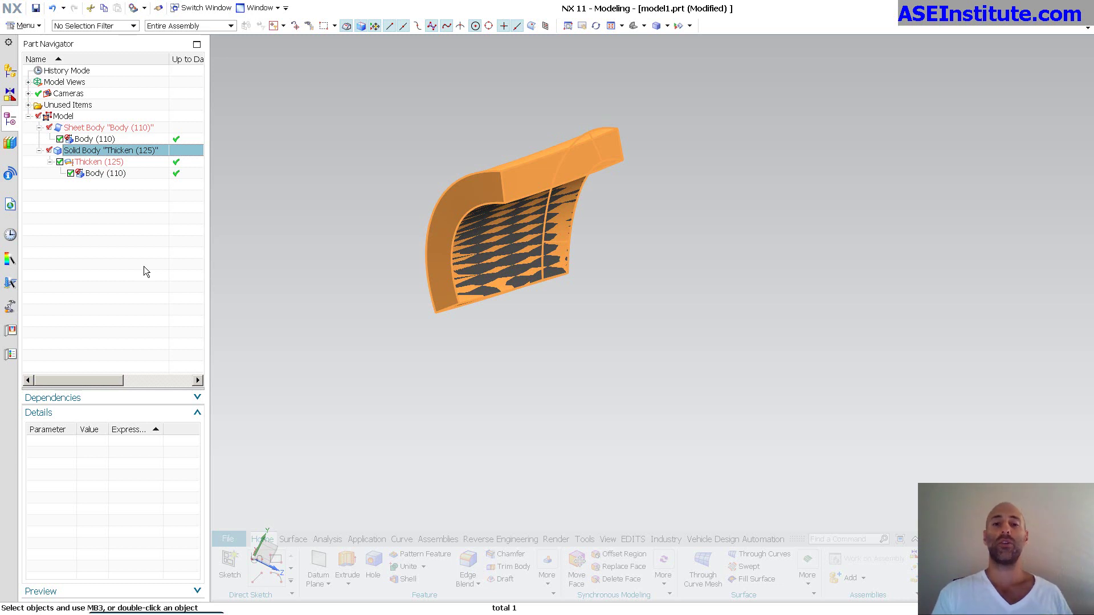
# Enable Timestamp Order to list Datum Coordinate System, Body (110), Thicken (125), then view Thicken's options
pyautogui.click(144, 266)
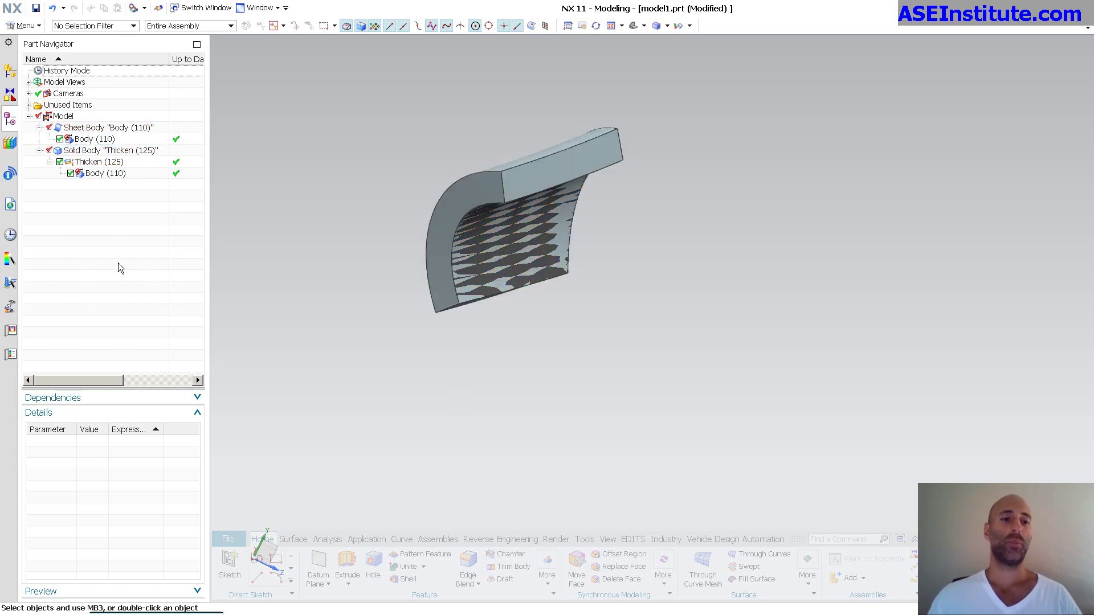
pyautogui.rightClick(72, 261)
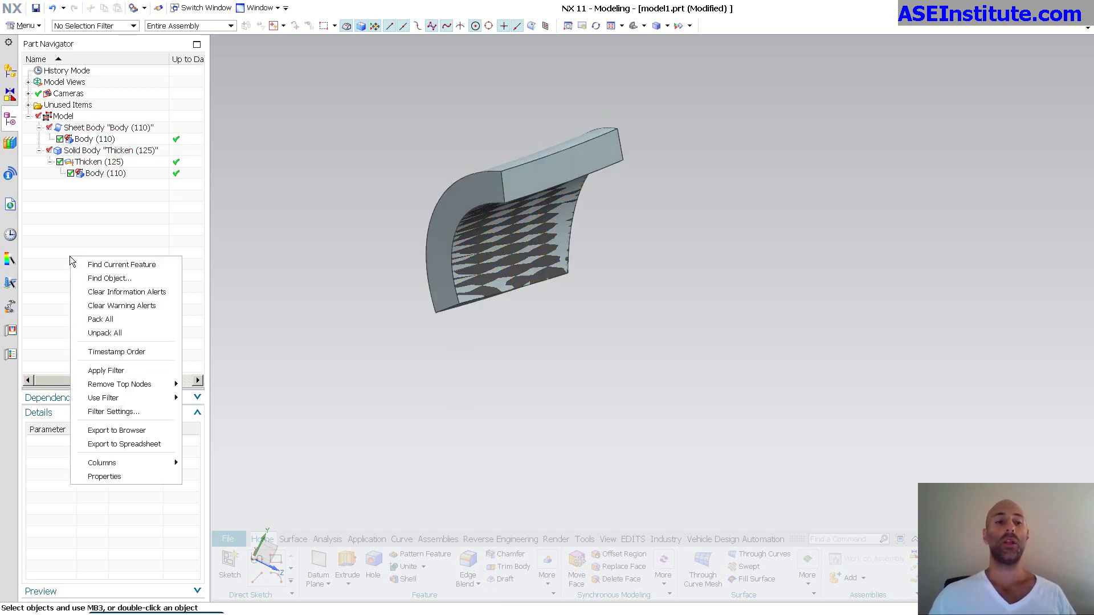
pyautogui.click(98, 352)
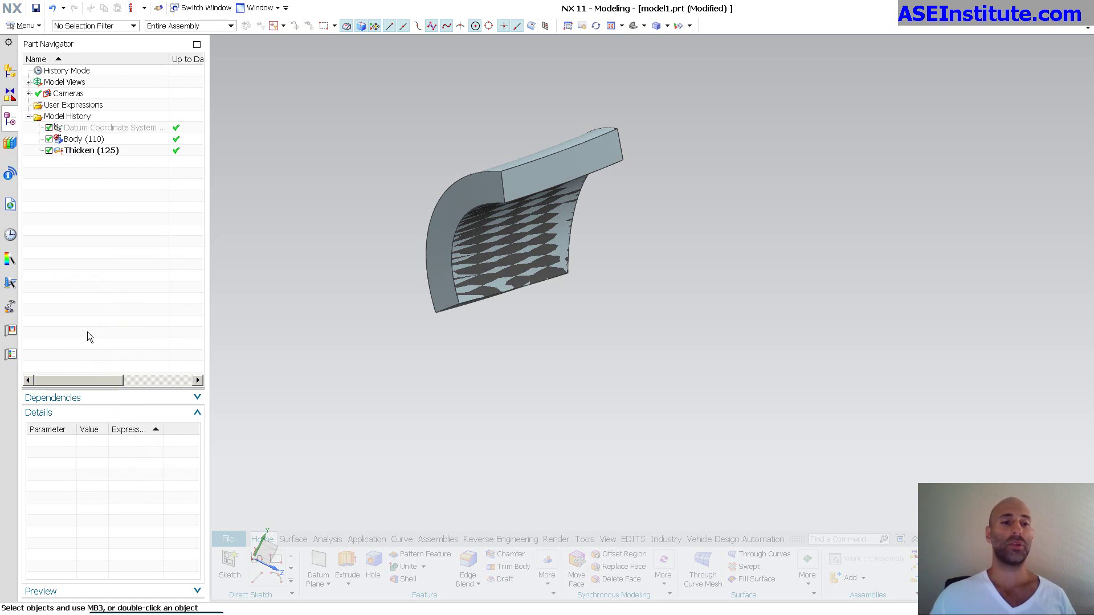
pyautogui.click(73, 149)
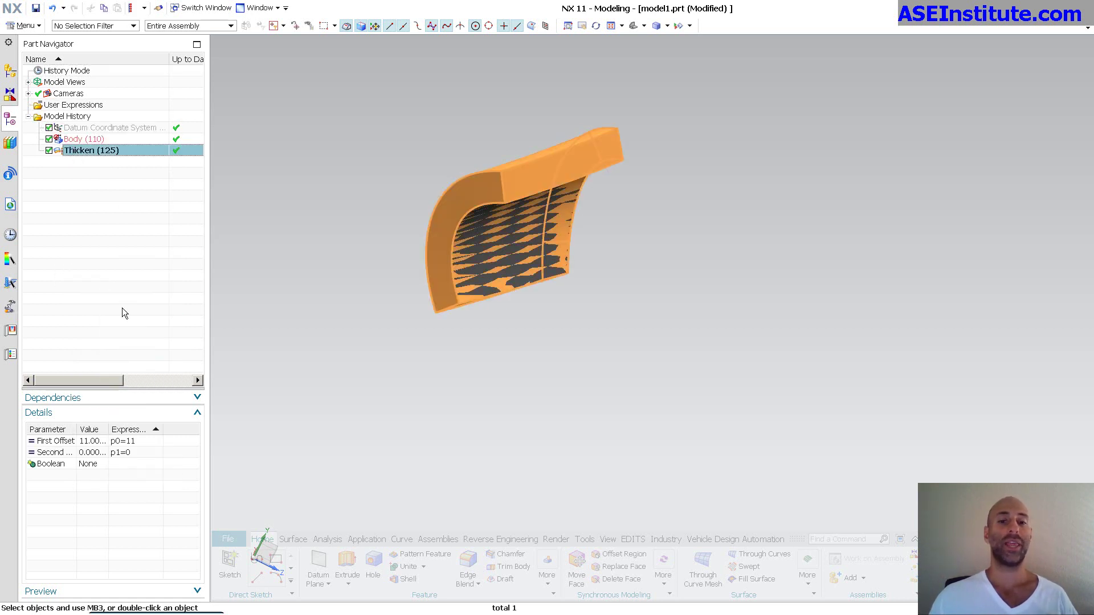
pyautogui.click(103, 234)
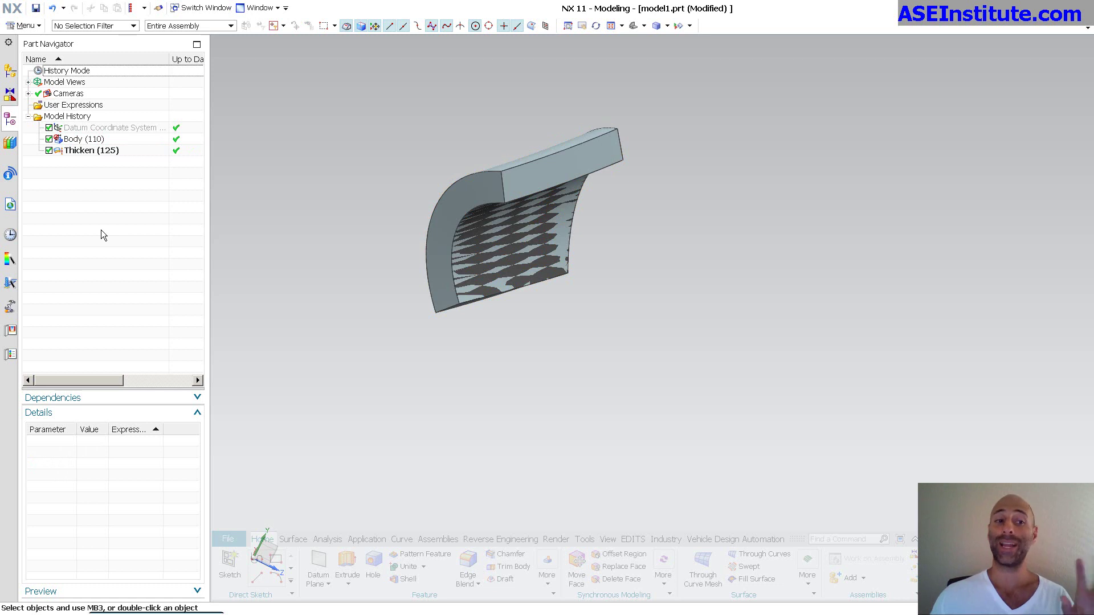
pyautogui.rightClick(106, 157)
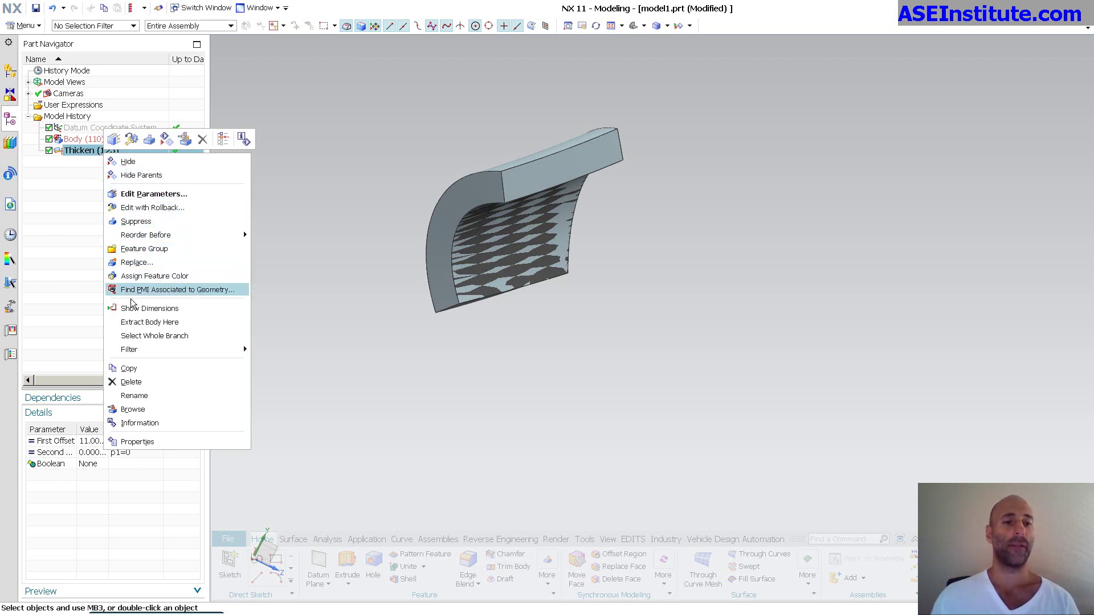
pyautogui.click(182, 208)
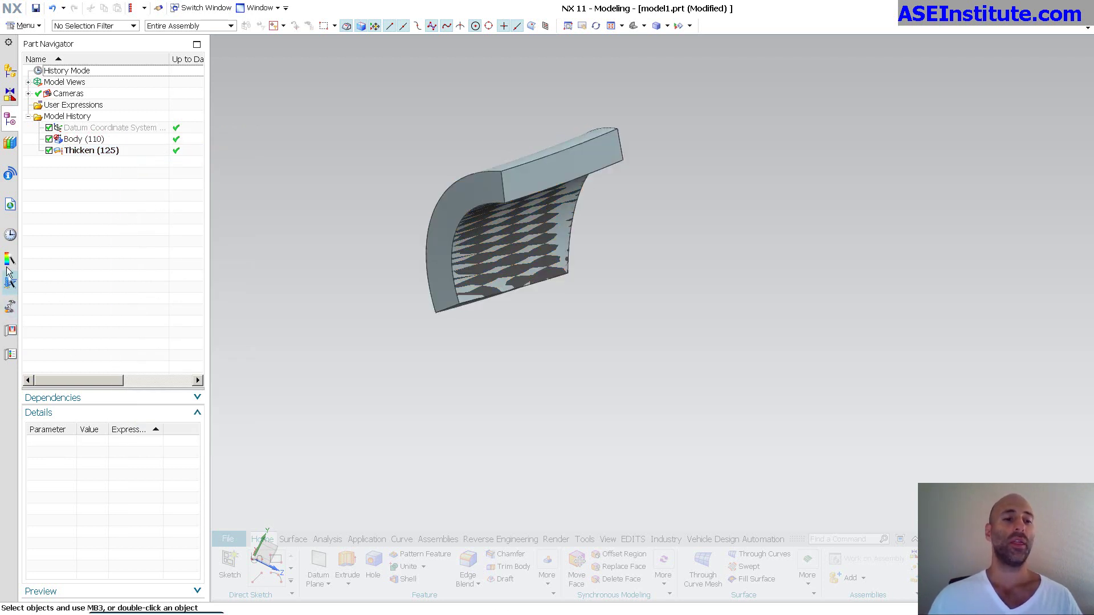
# Apply the Varnished Maple wood studio material to the thickened solid body
pyautogui.click(11, 355)
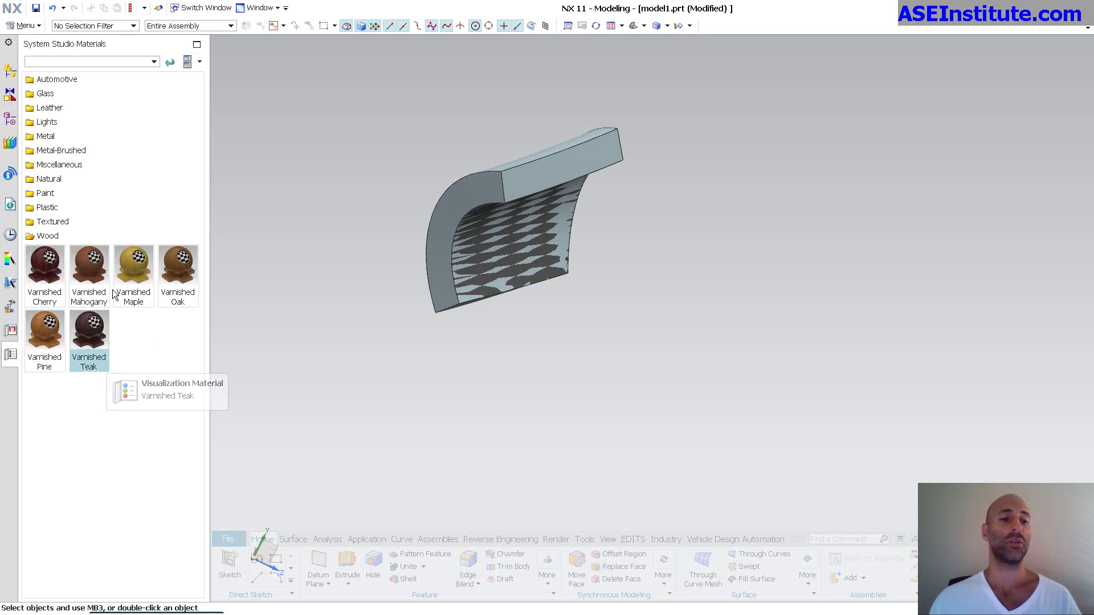
pyautogui.click(535, 336)
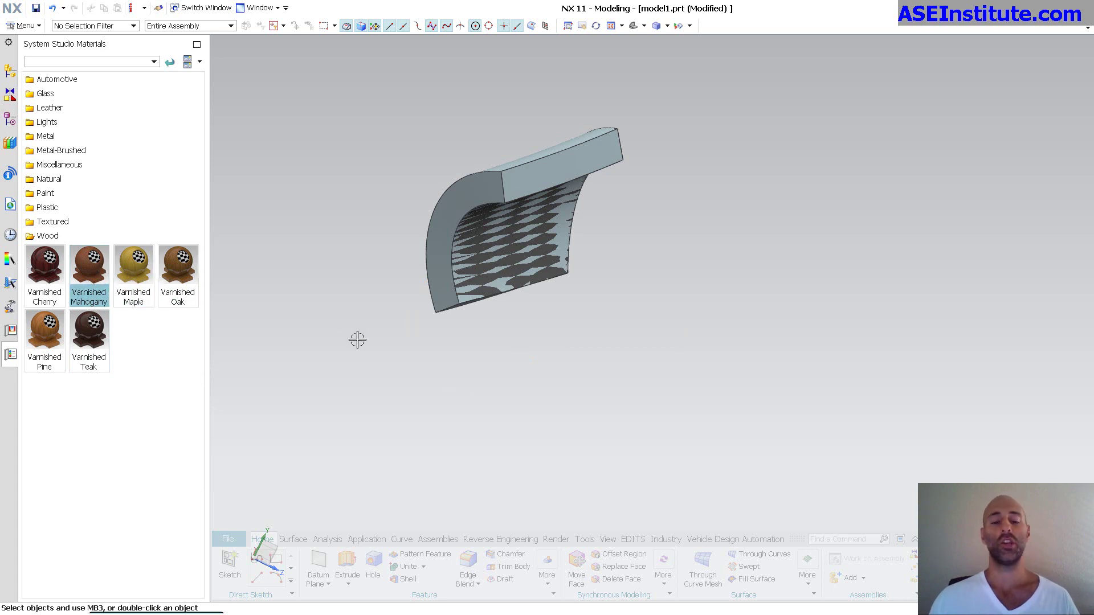
pyautogui.moveTo(133, 267); pyautogui.dragTo(504, 180)
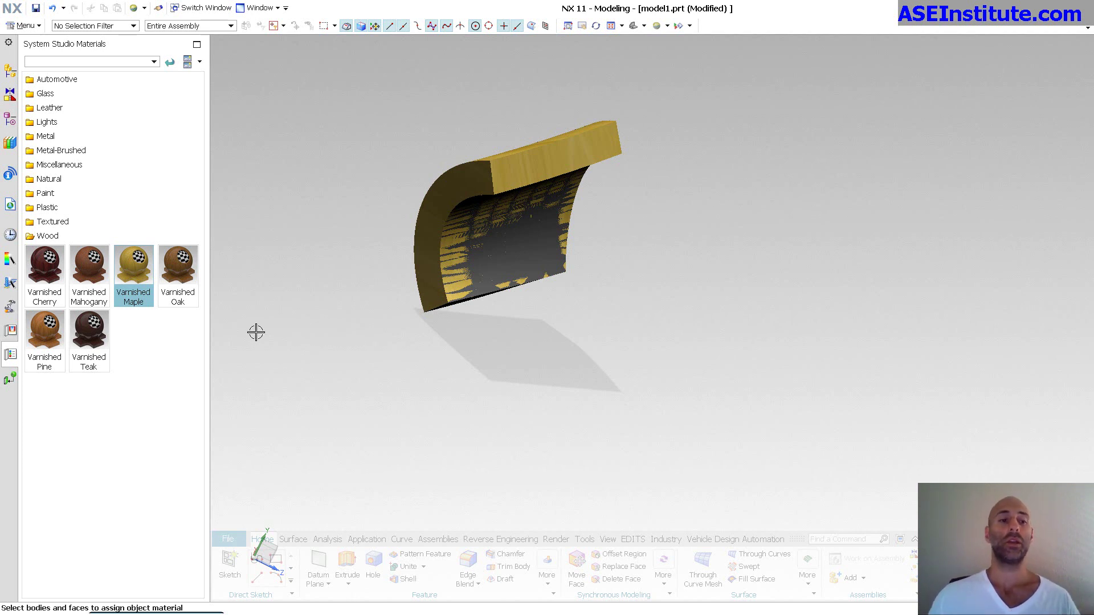
pyautogui.click(10, 118)
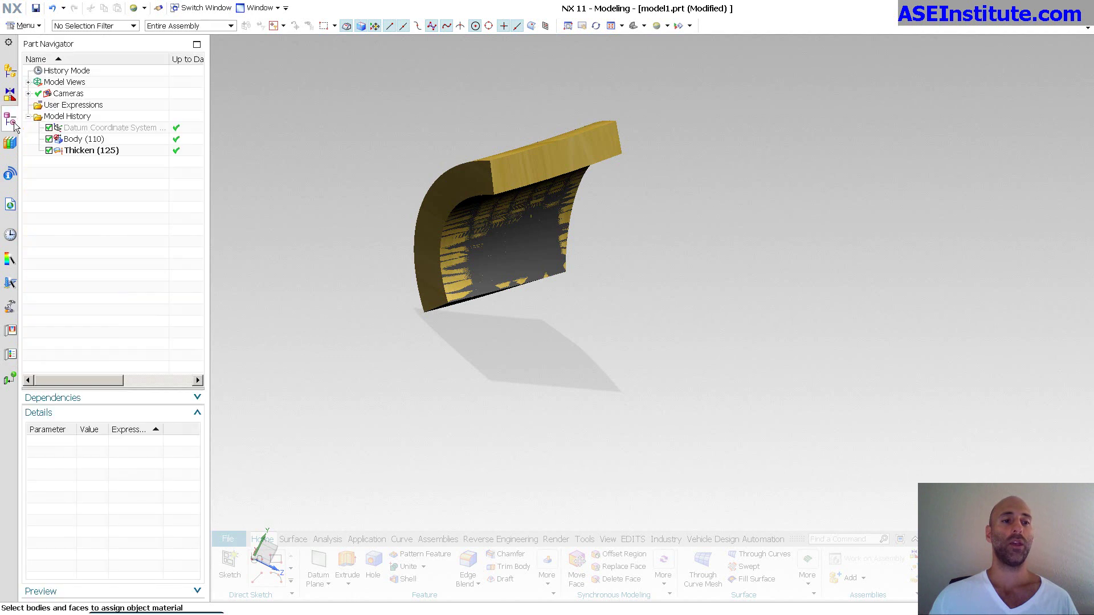
pyautogui.rightClick(75, 231)
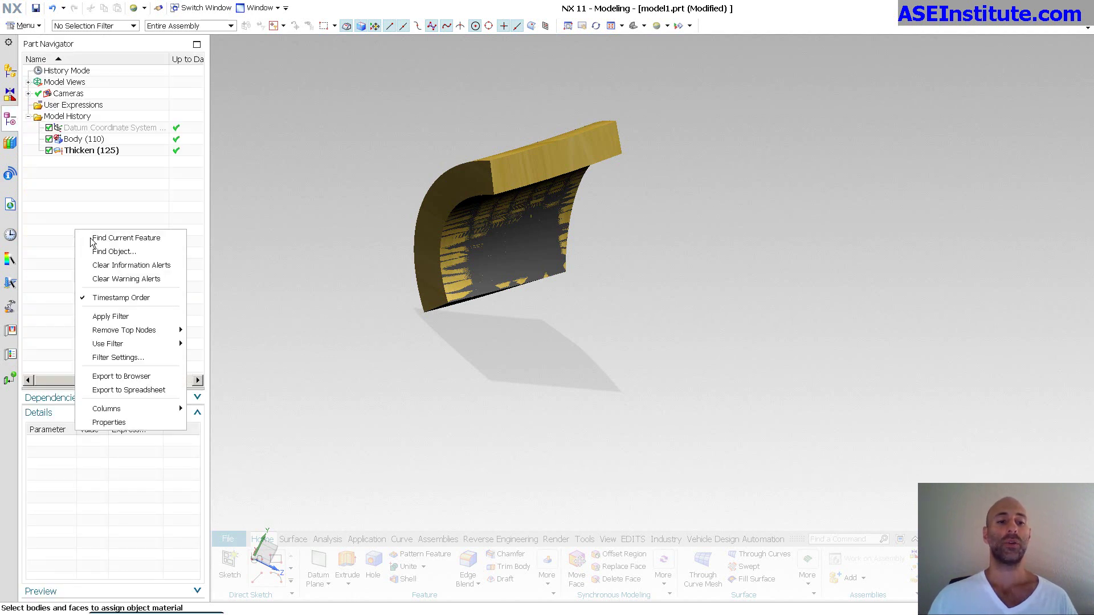
# Turn off Timestamp Order, then confirm in Assign Materials that the solid uses Aluminum_5086 and cancel
pyautogui.click(132, 297)
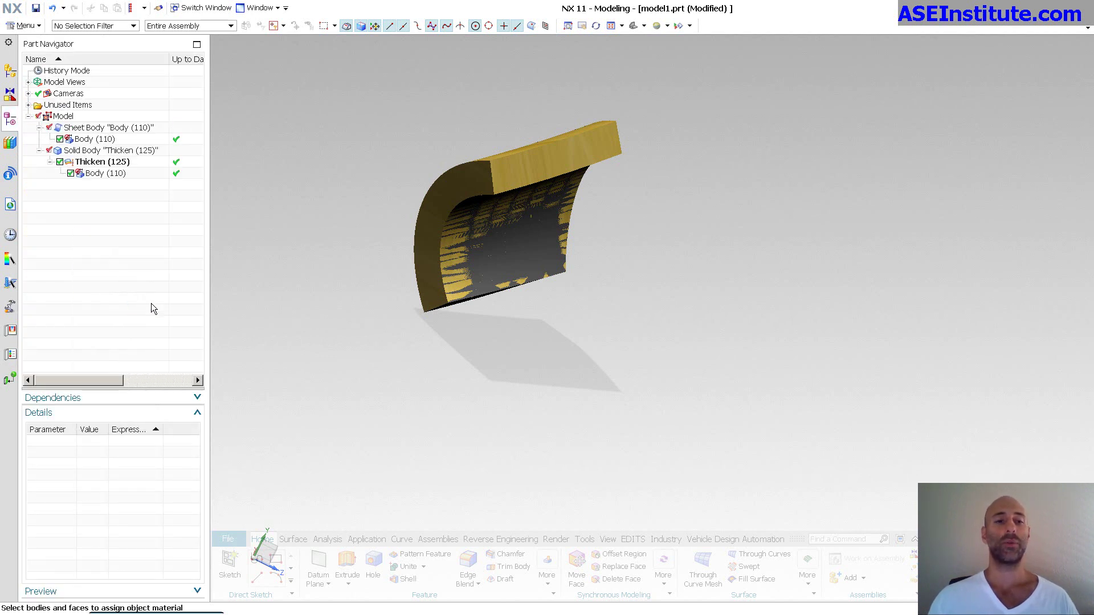
pyautogui.click(94, 151)
pyautogui.rightClick(95, 151)
pyautogui.click(139, 212)
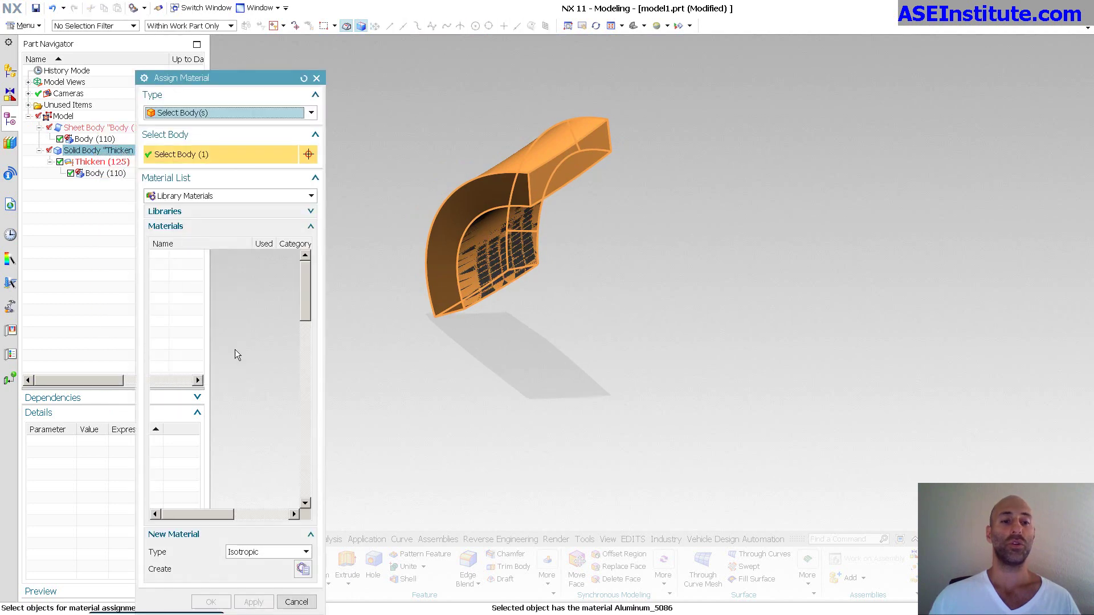
pyautogui.moveTo(324, 420); pyautogui.dragTo(523, 421)
pyautogui.click(239, 428)
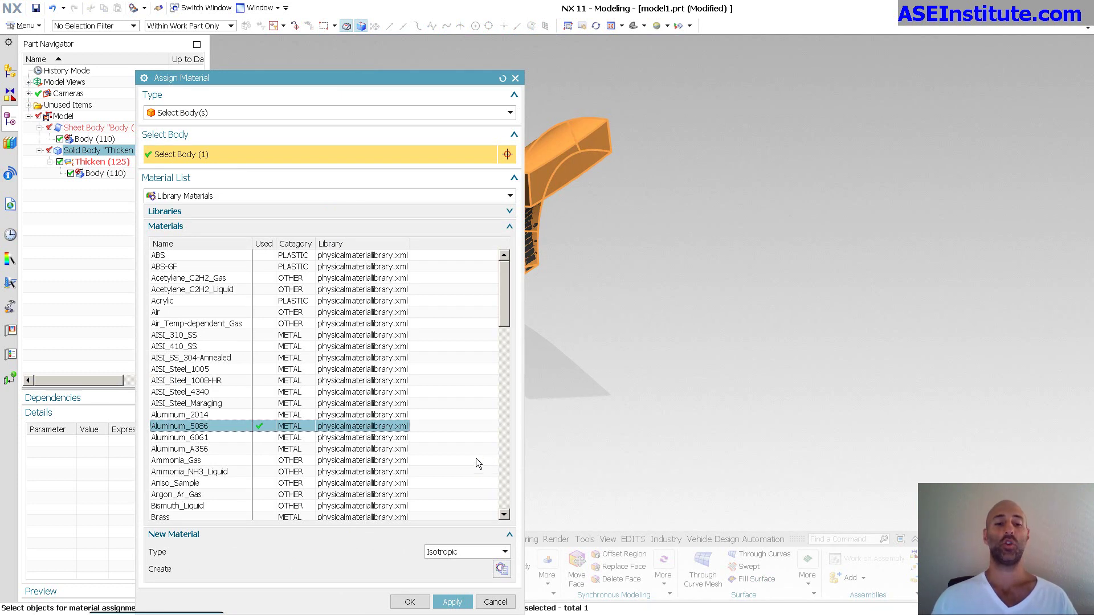
pyautogui.scroll(-4, 476, 457)
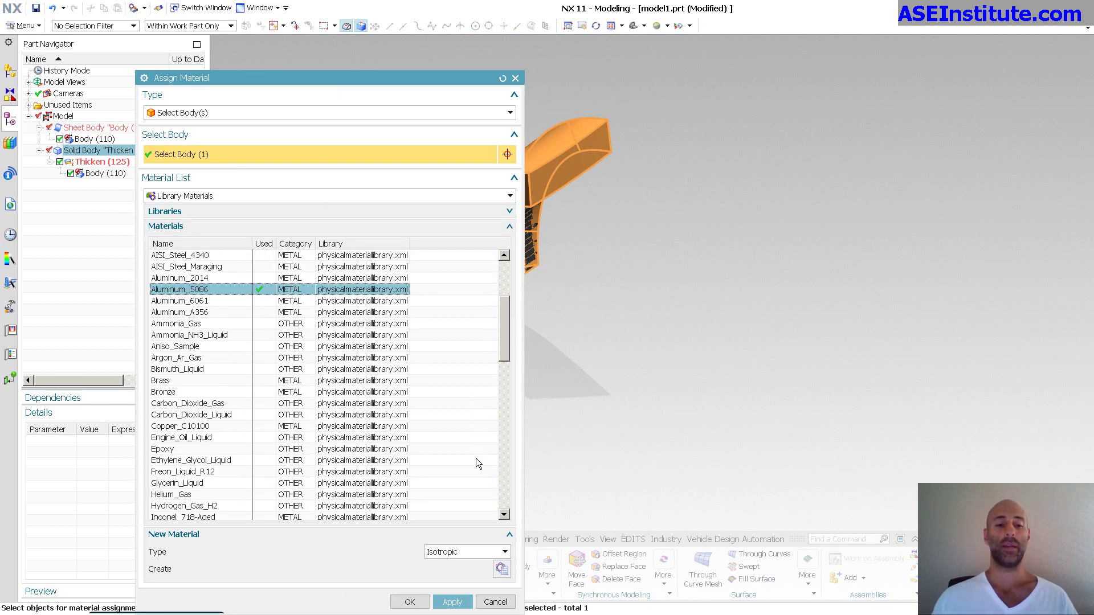
pyautogui.click(495, 603)
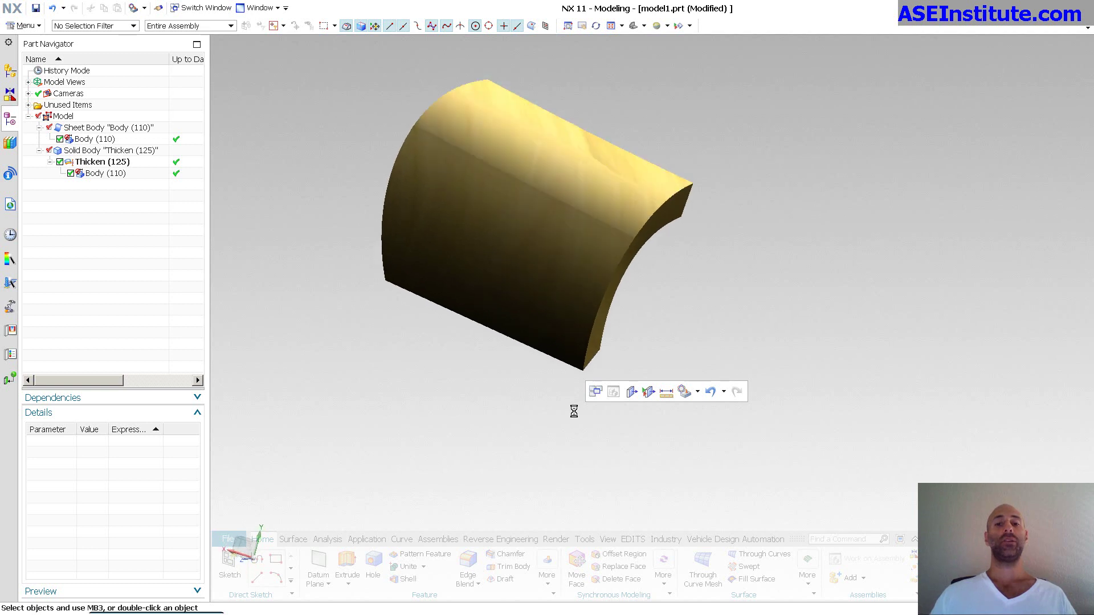